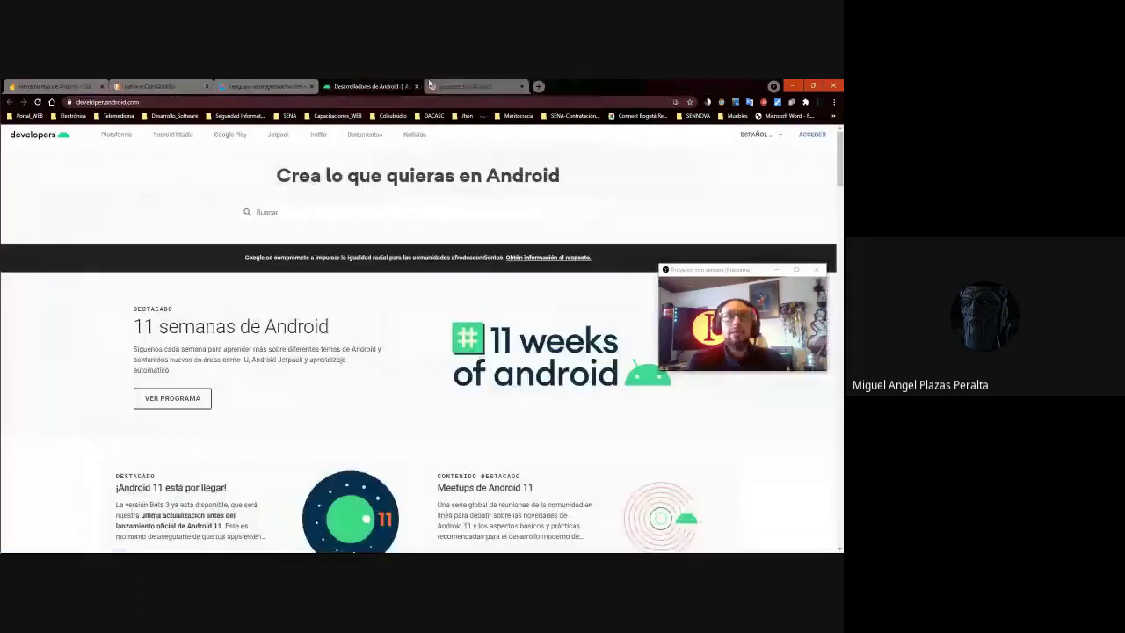
# Close the Android developers page and search Google for "android studio canary" in a new tab
pyautogui.click(417, 86)
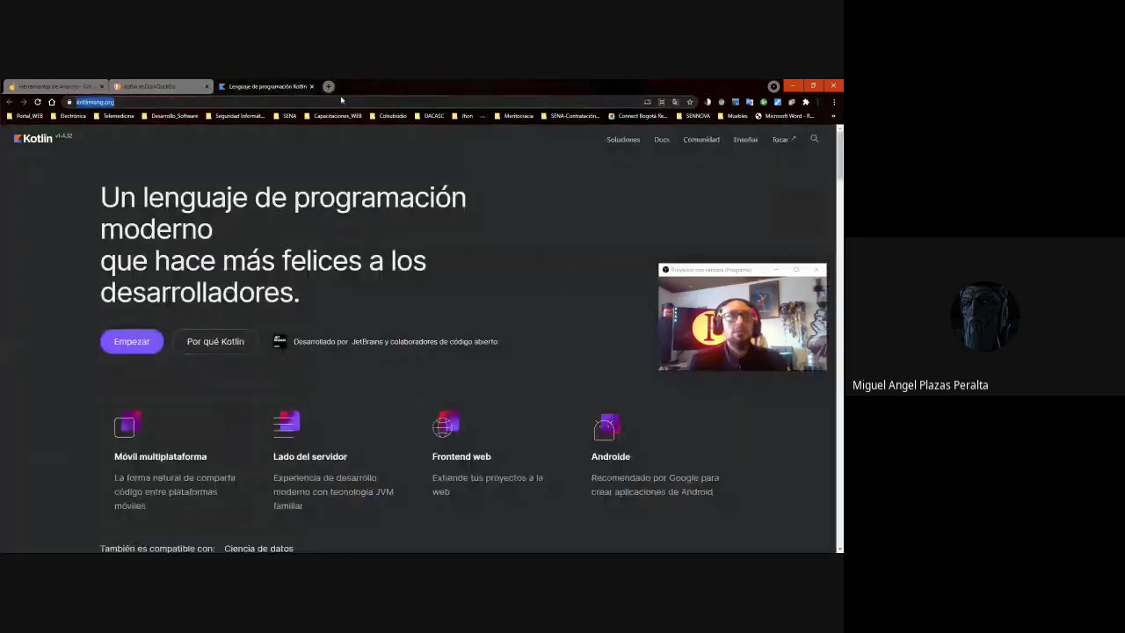
pyautogui.click(329, 86)
pyautogui.write('gooo')
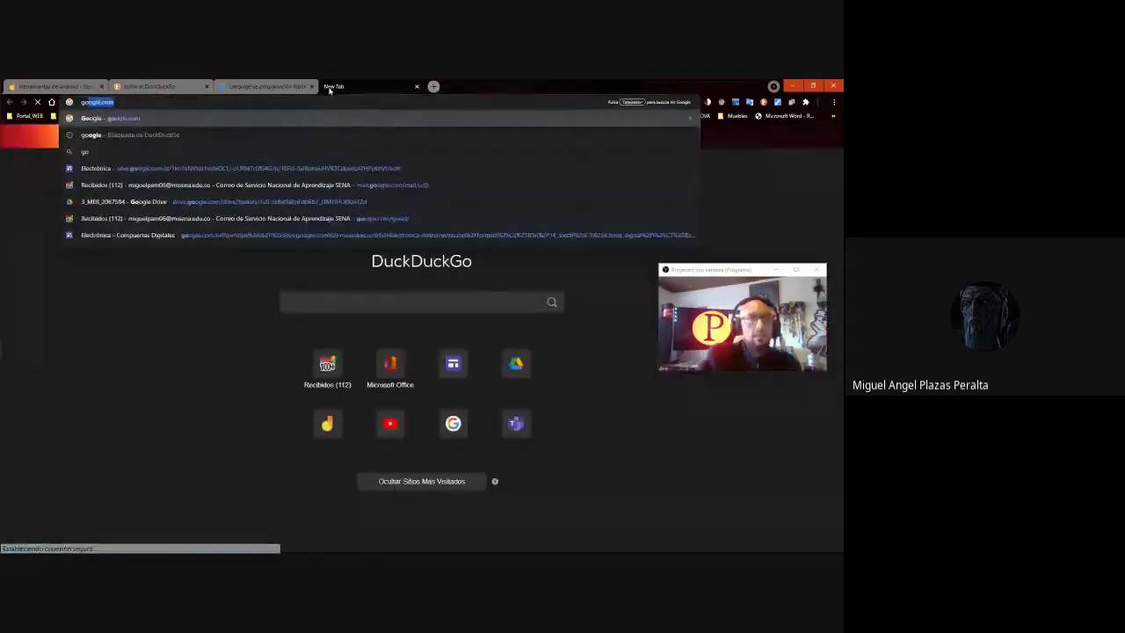
pyautogui.write('le')
pyautogui.press('Return')
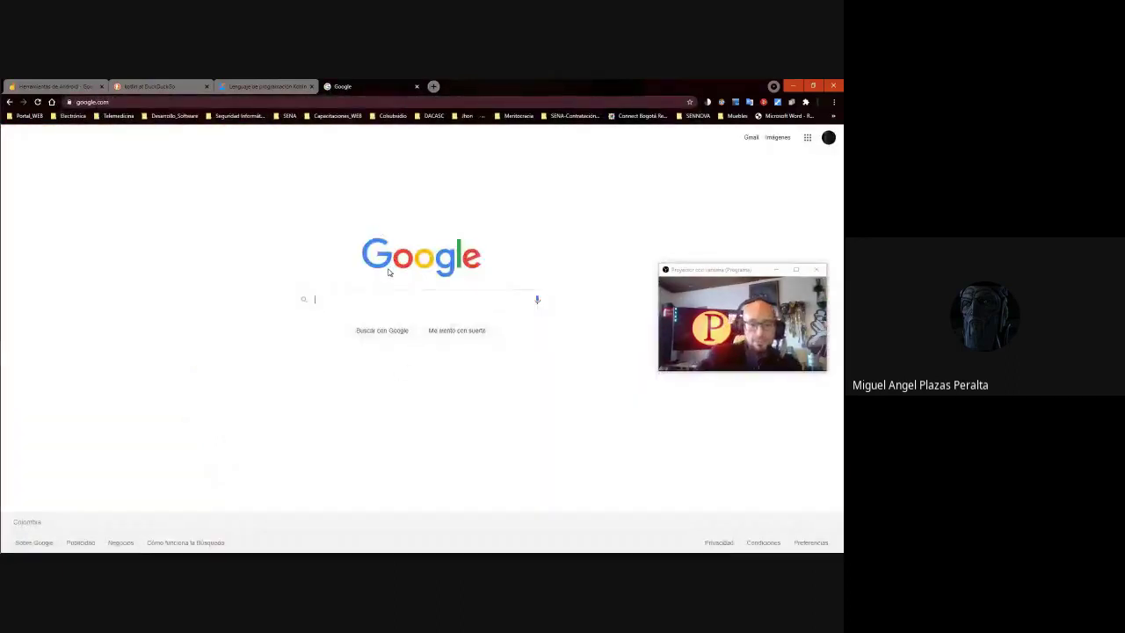
pyautogui.write('andro')
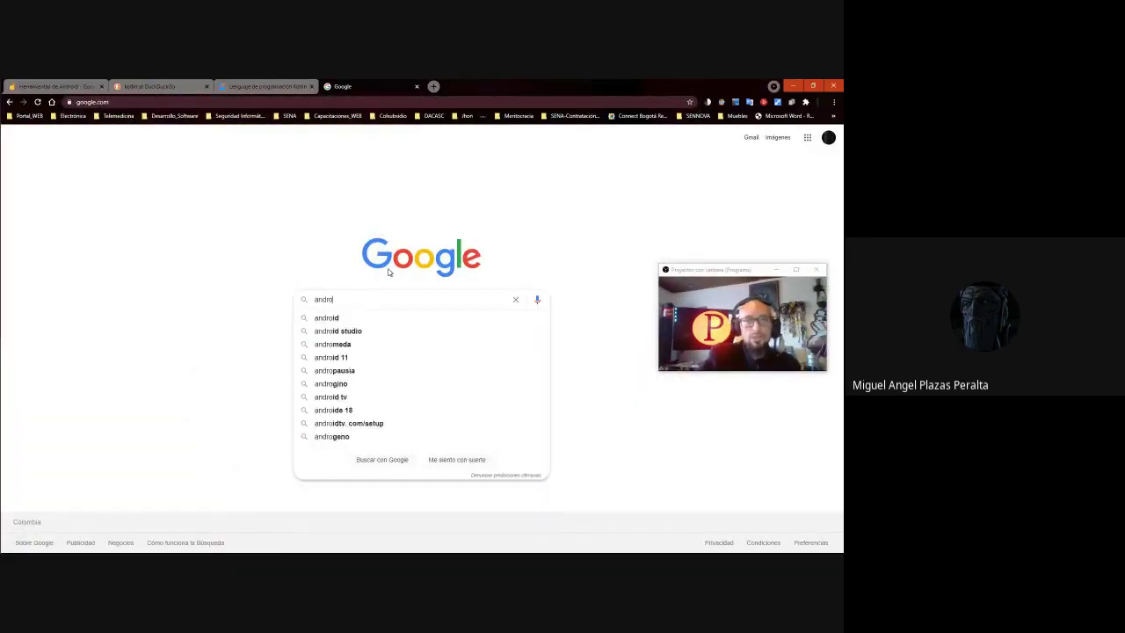
pyautogui.write('id studio canary')
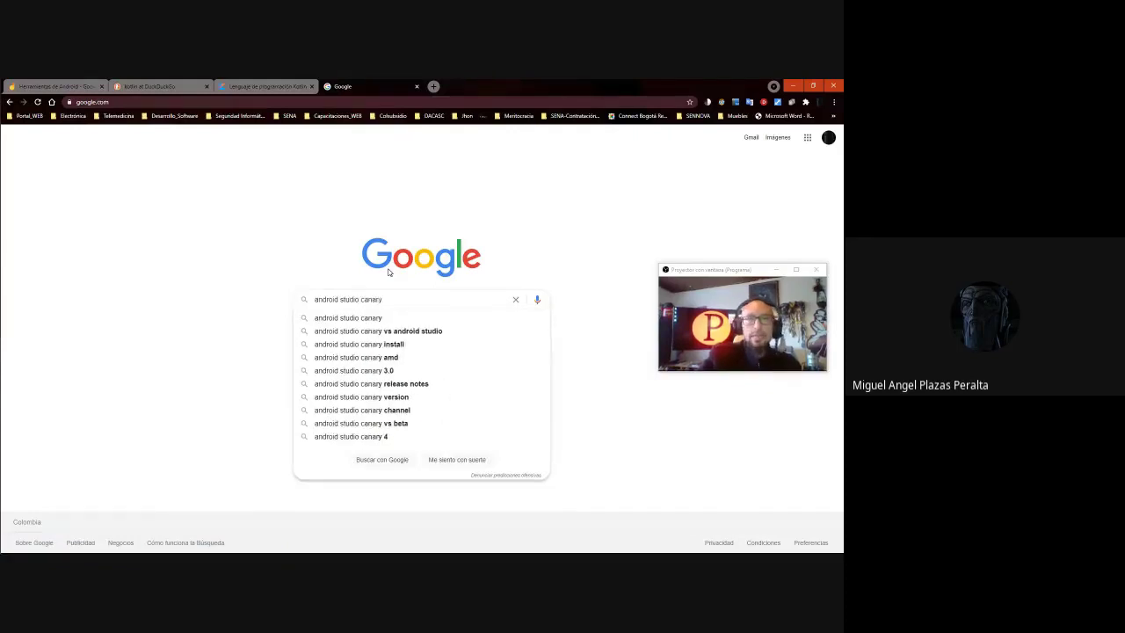
pyautogui.press('Return')
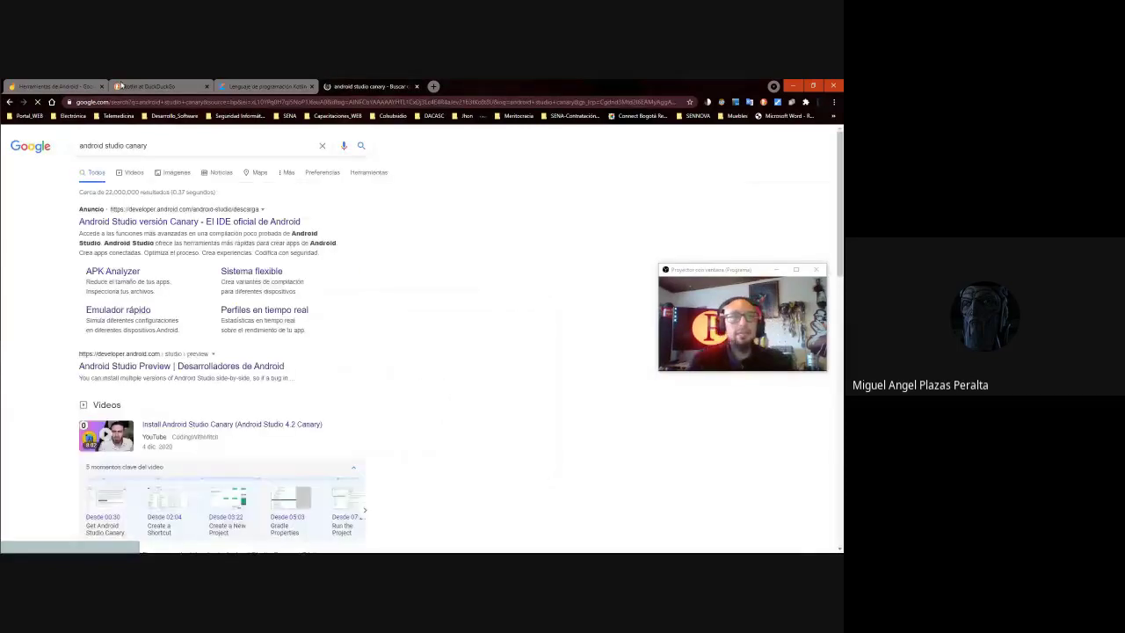
# Try the Android Studio 4.2 RC 1 download for Windows from the preview page, accepting its terms and cancelling the save
pyautogui.click(203, 228)
pyautogui.click(258, 466)
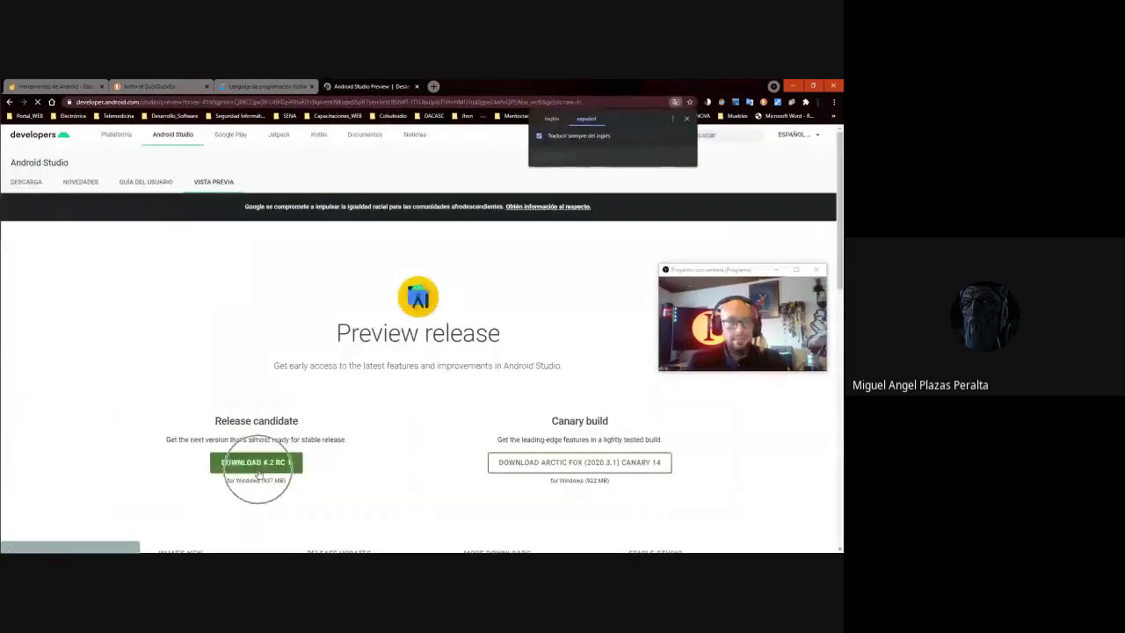
pyautogui.click(117, 488)
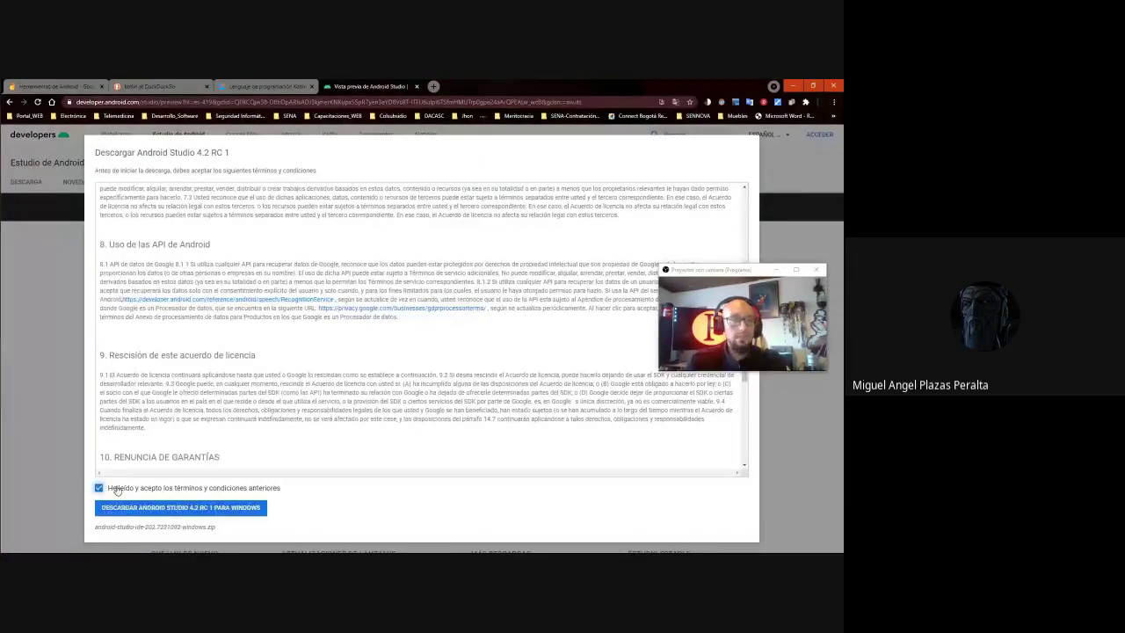
pyautogui.scroll(-5, 214, 322)
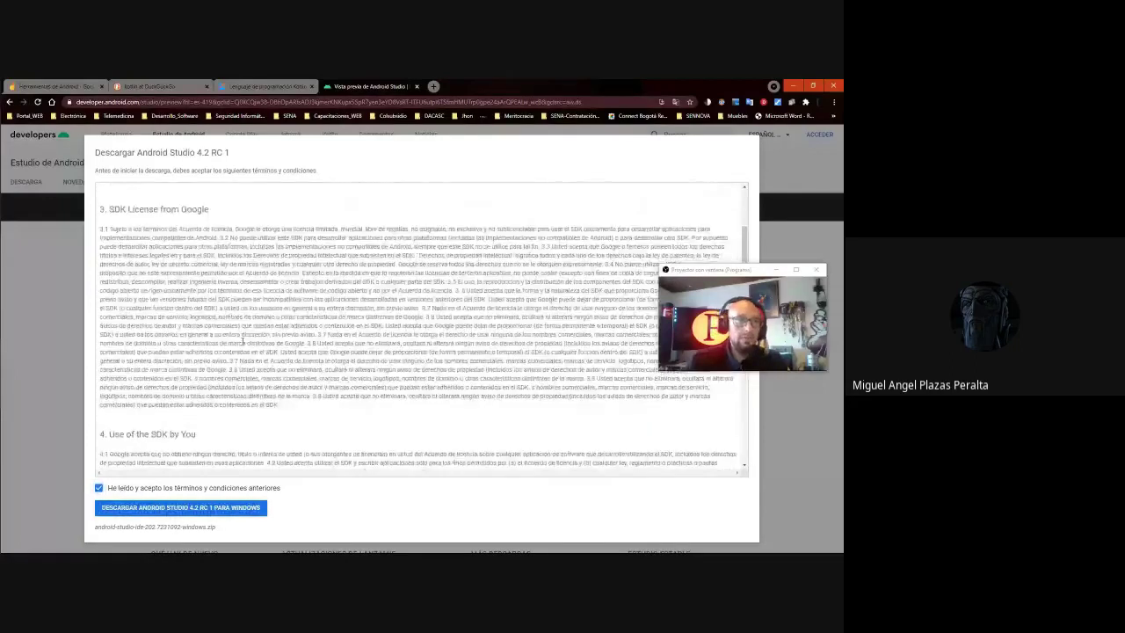
pyautogui.scroll(-15, 187, 349)
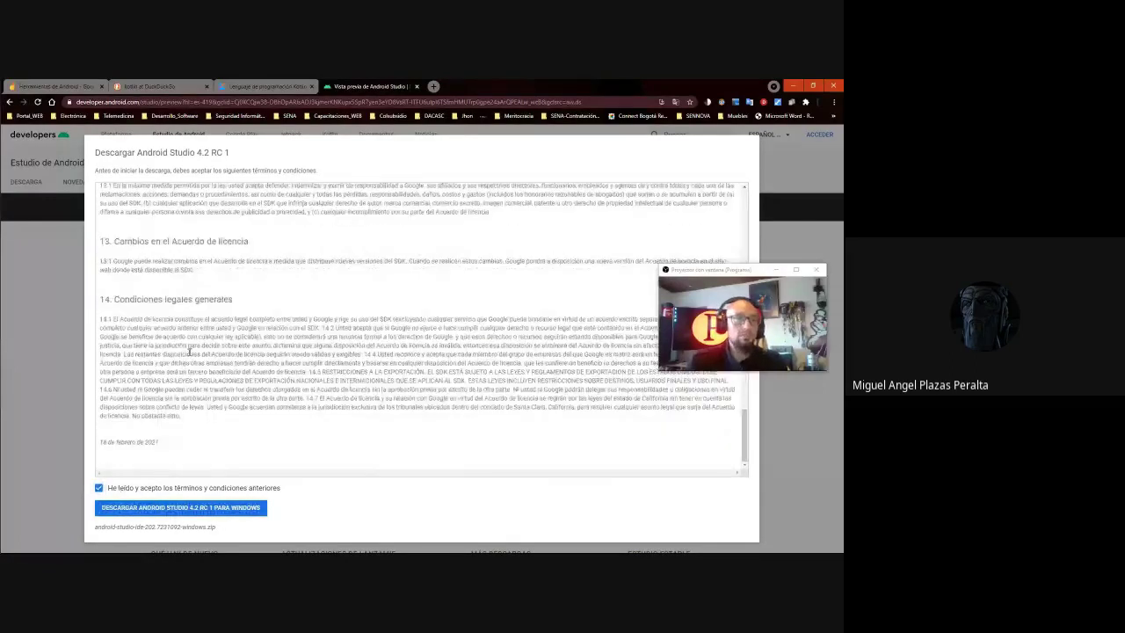
pyautogui.click(192, 508)
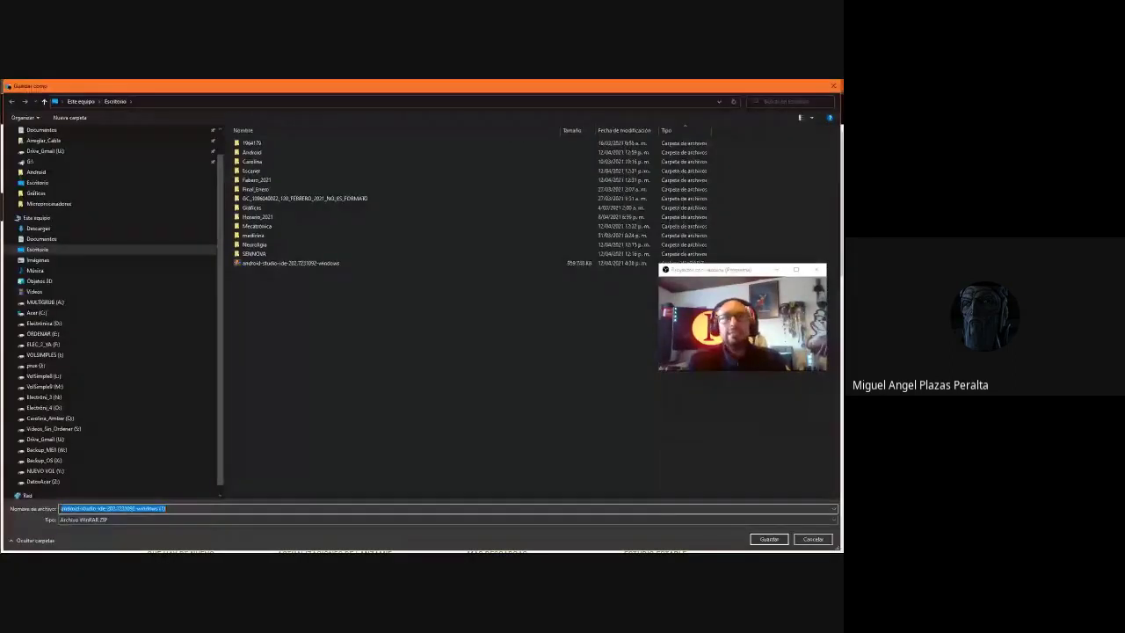
pyautogui.click(814, 540)
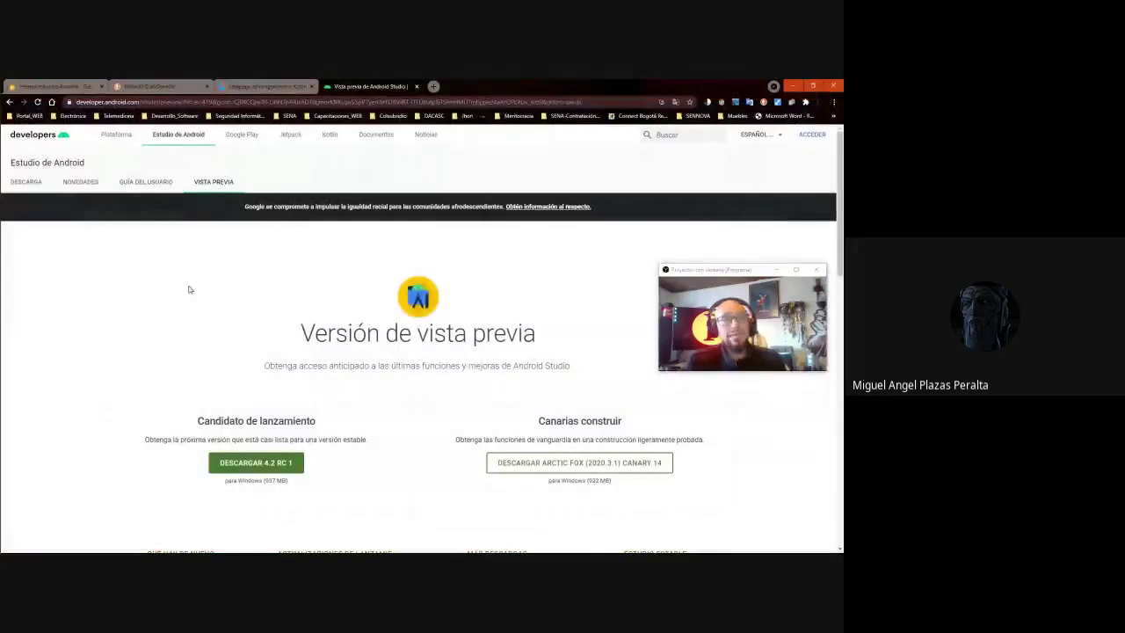
# From the browser's download list, show android-studio-ide-202.7231092-windows in its folder, maximize the window, and select the archive
pyautogui.click(433, 86)
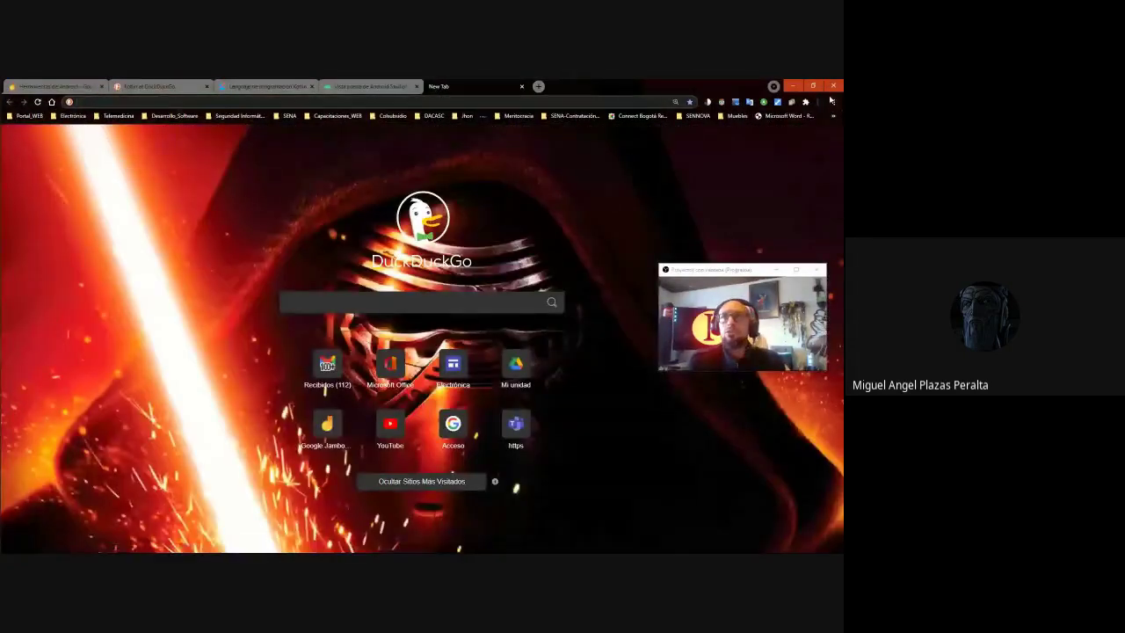
pyautogui.click(832, 102)
pyautogui.moveTo(742, 150)
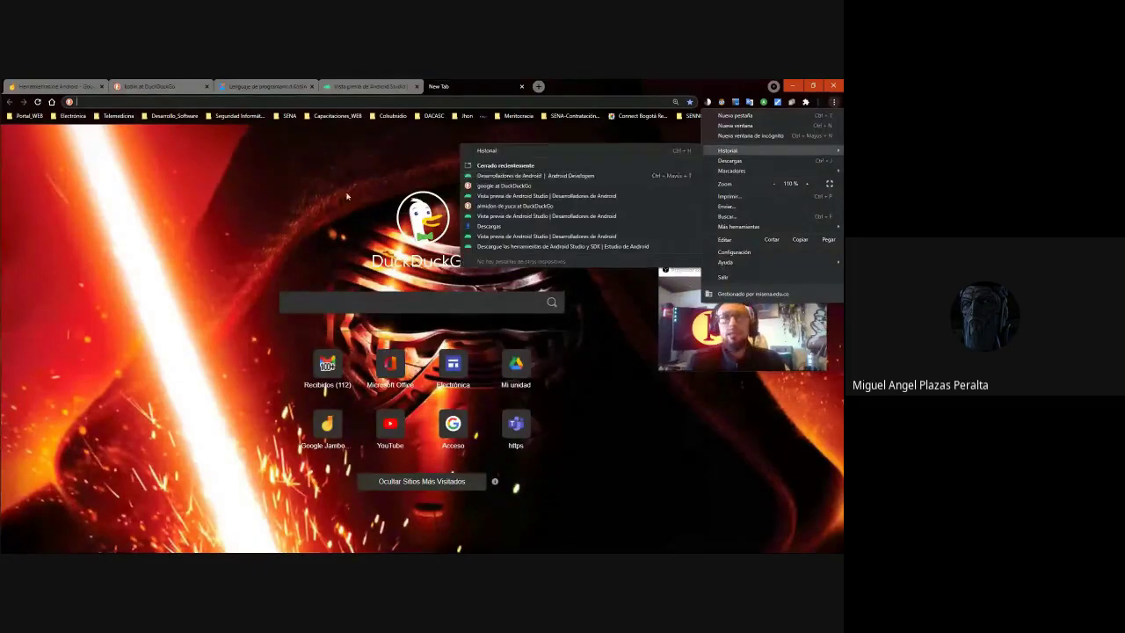
pyautogui.click(747, 161)
pyautogui.click(341, 227)
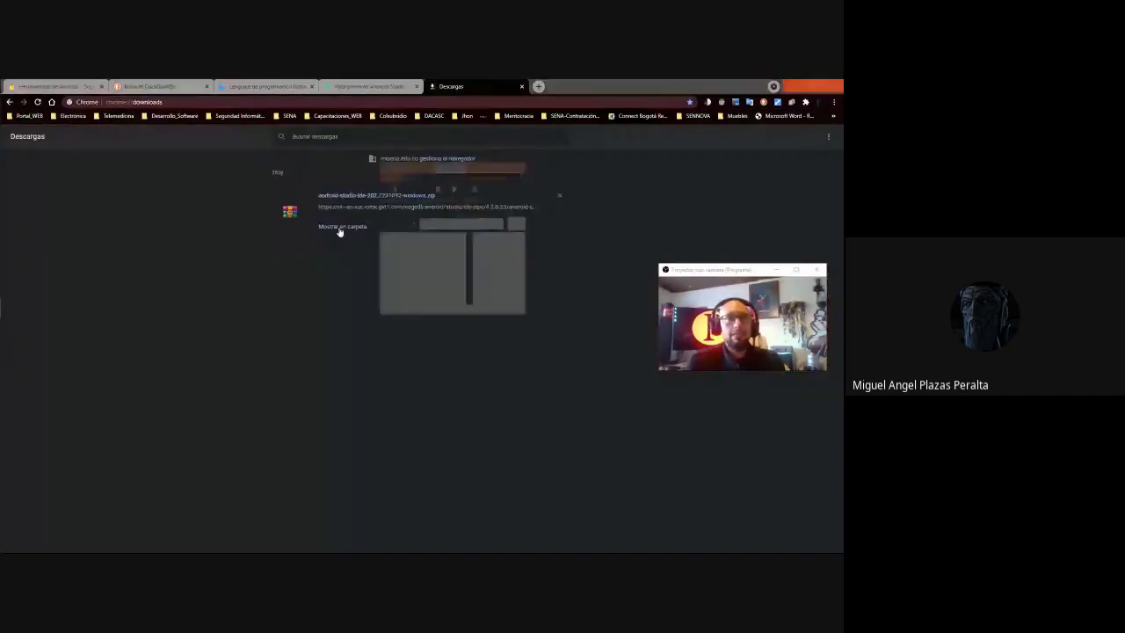
pyautogui.doubleClick(611, 137)
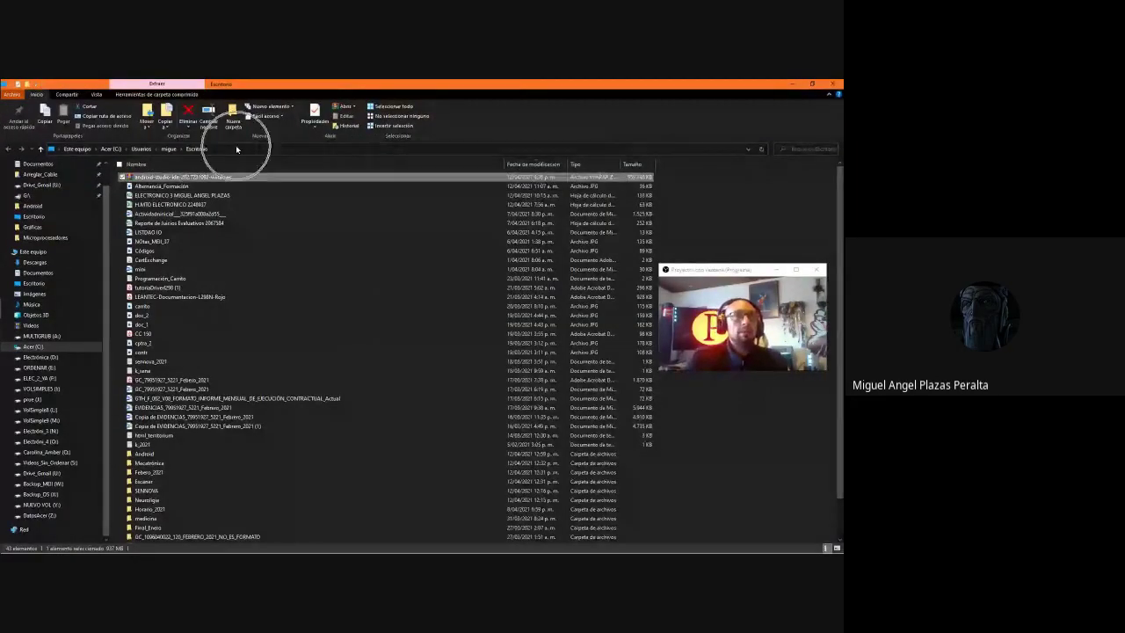
pyautogui.click(187, 185)
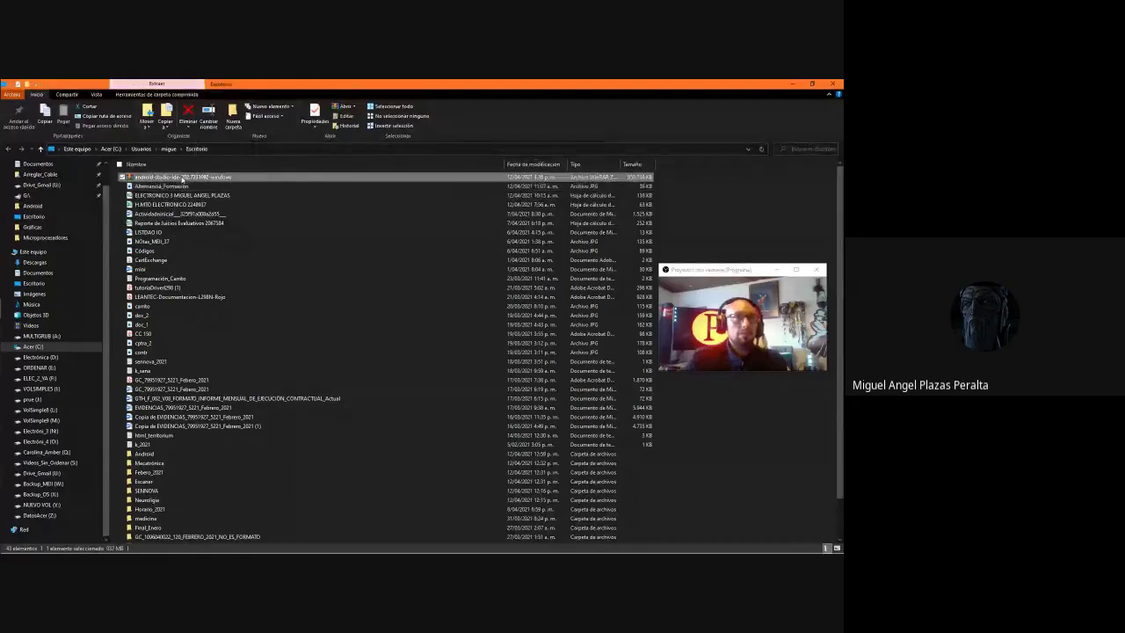
pyautogui.click(180, 177)
# Create a new folder named "Android Studio Canary" on the desktop
pyautogui.click(778, 275)
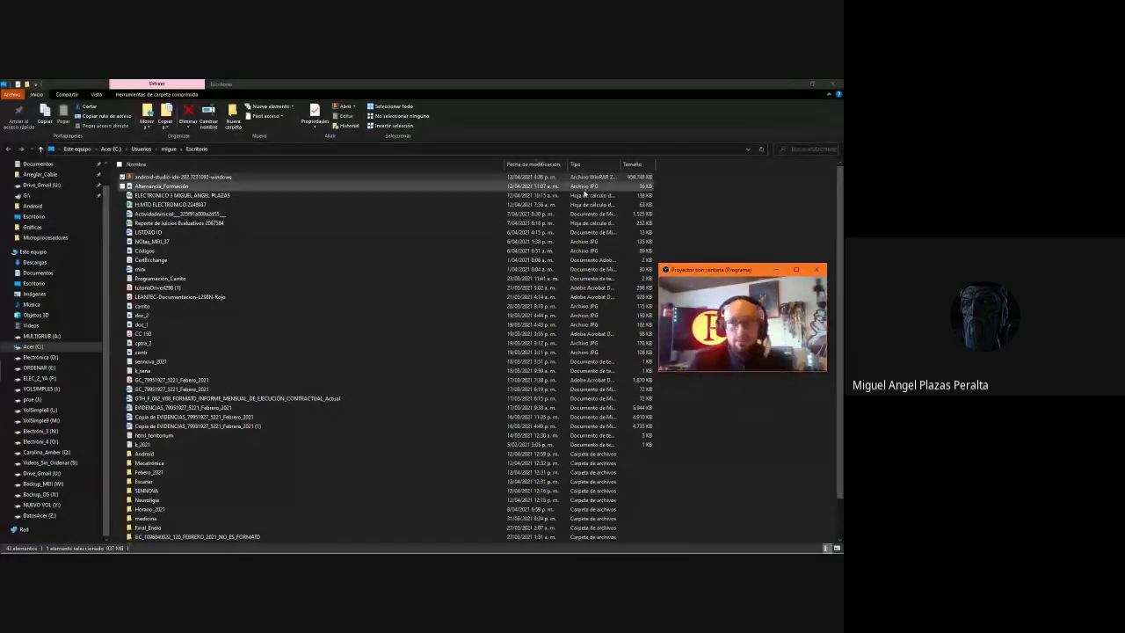
pyautogui.click(754, 229)
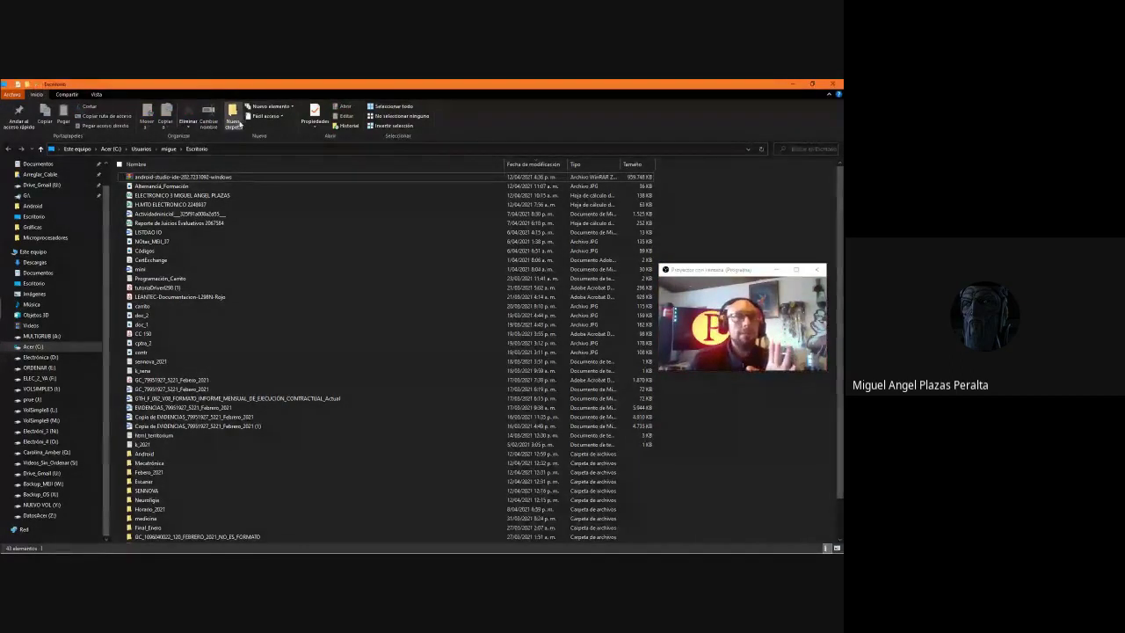
pyautogui.click(238, 123)
pyautogui.write('P')
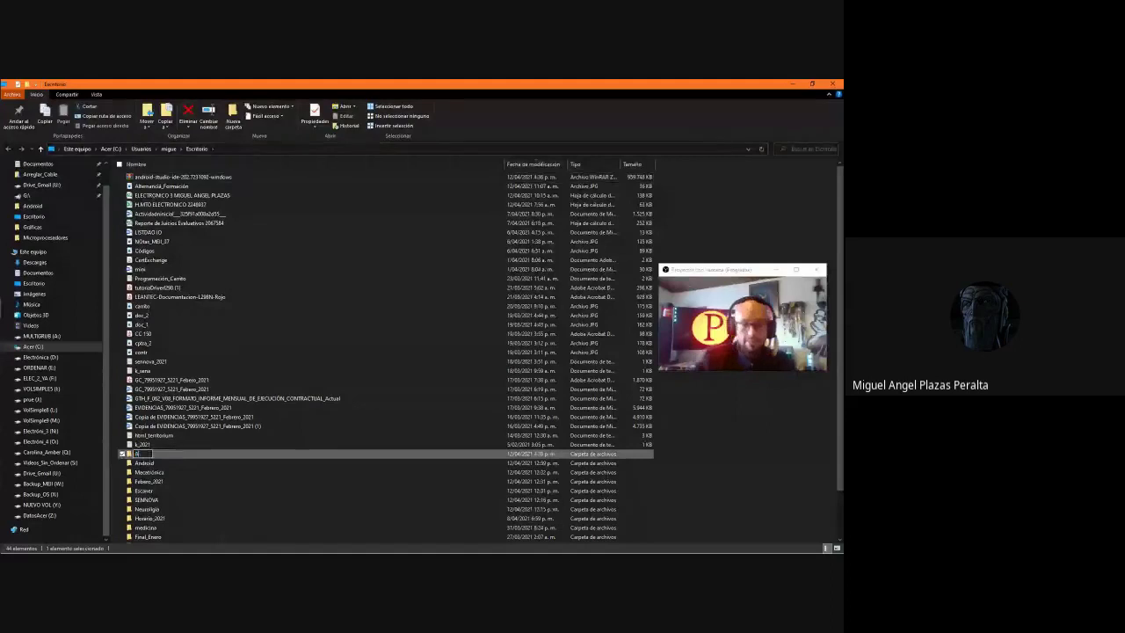
pyautogui.write('ndroid S')
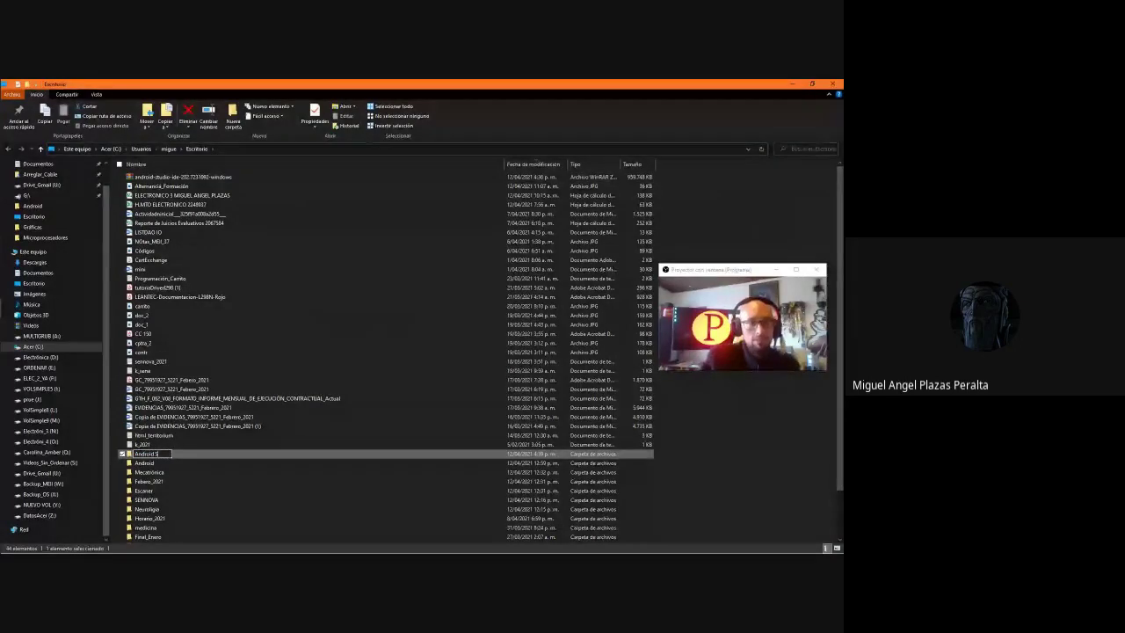
pyautogui.write('tudio Canary')
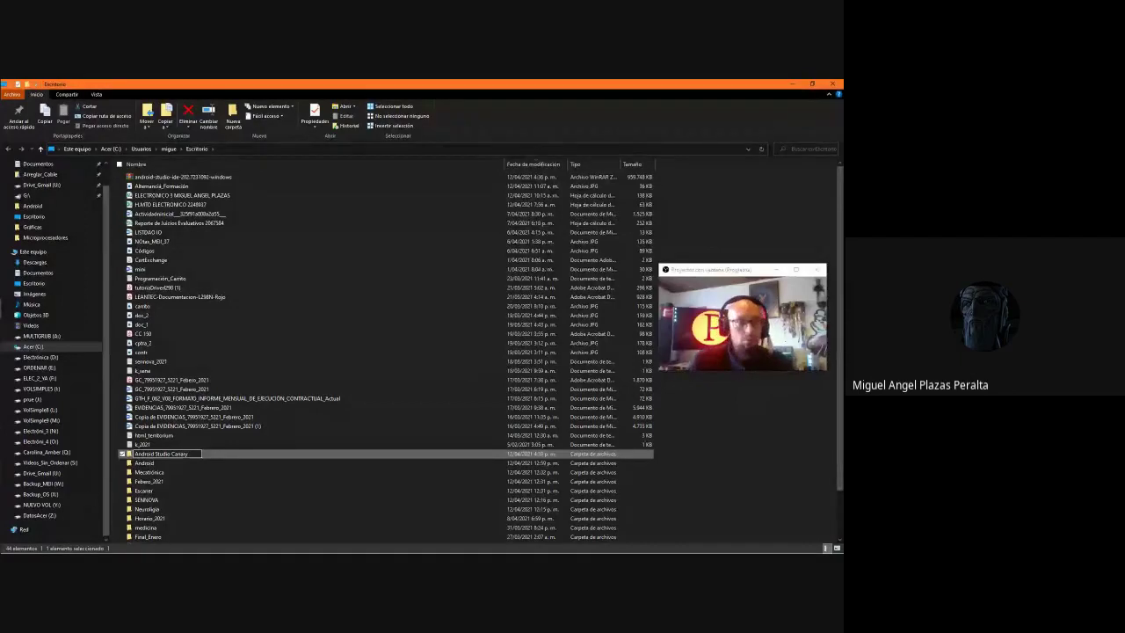
pyautogui.press('Return')
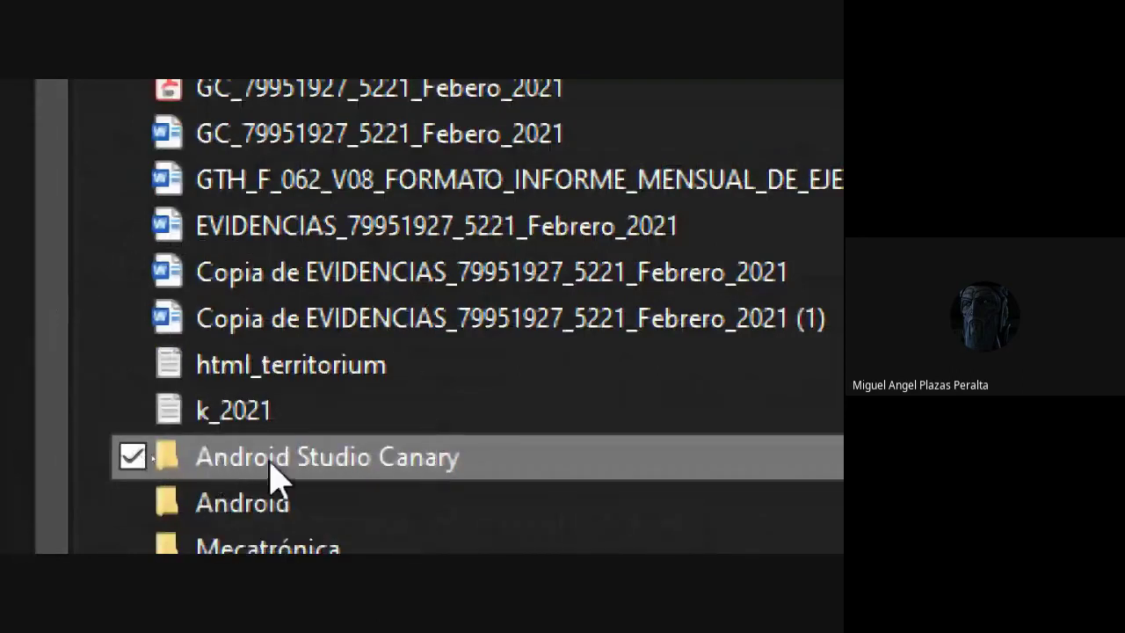
# Move the android-studio-ide-202.7231092-windows archive into the Android Studio Canary folder
pyautogui.scroll(-5, 404, 264)
pyautogui.scroll(3, 314, 121)
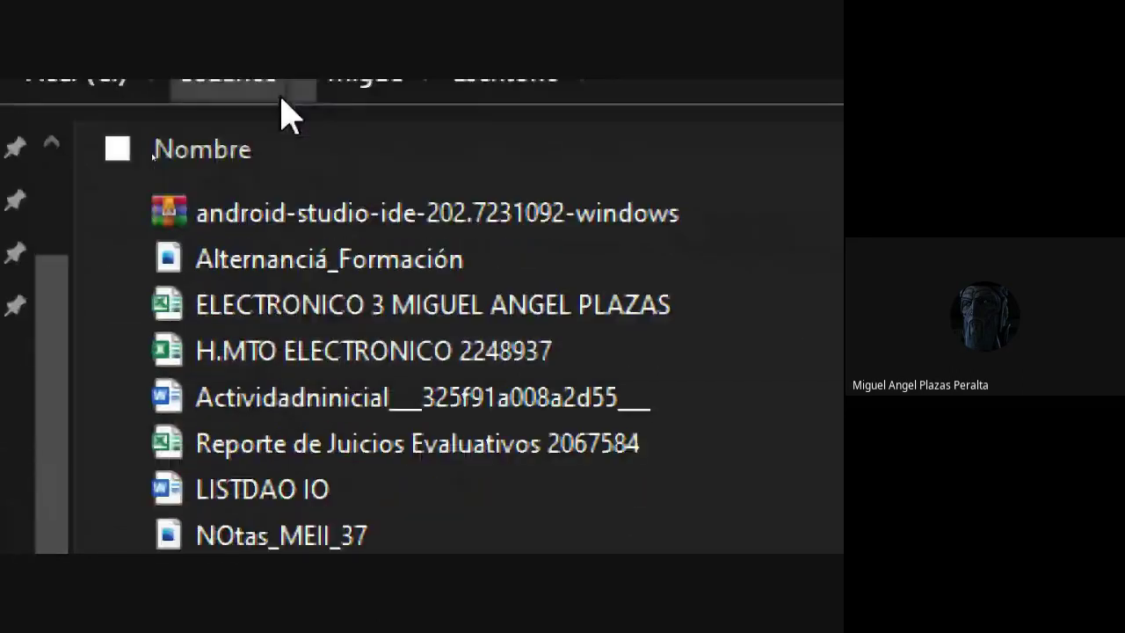
pyautogui.click(267, 214)
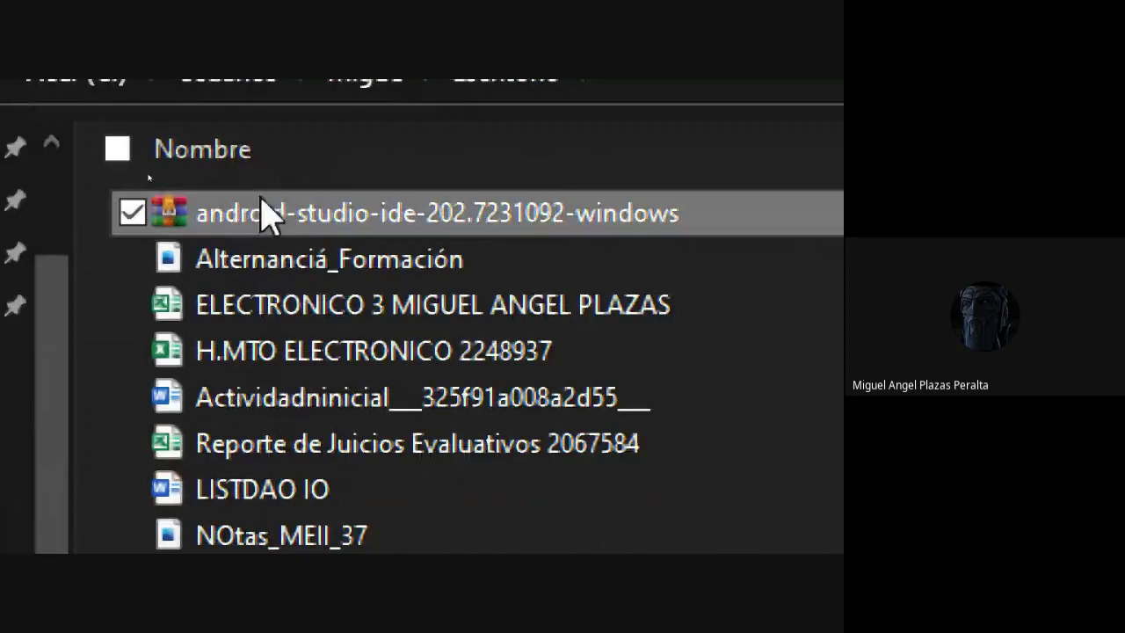
pyautogui.scroll(-2, 302, 281)
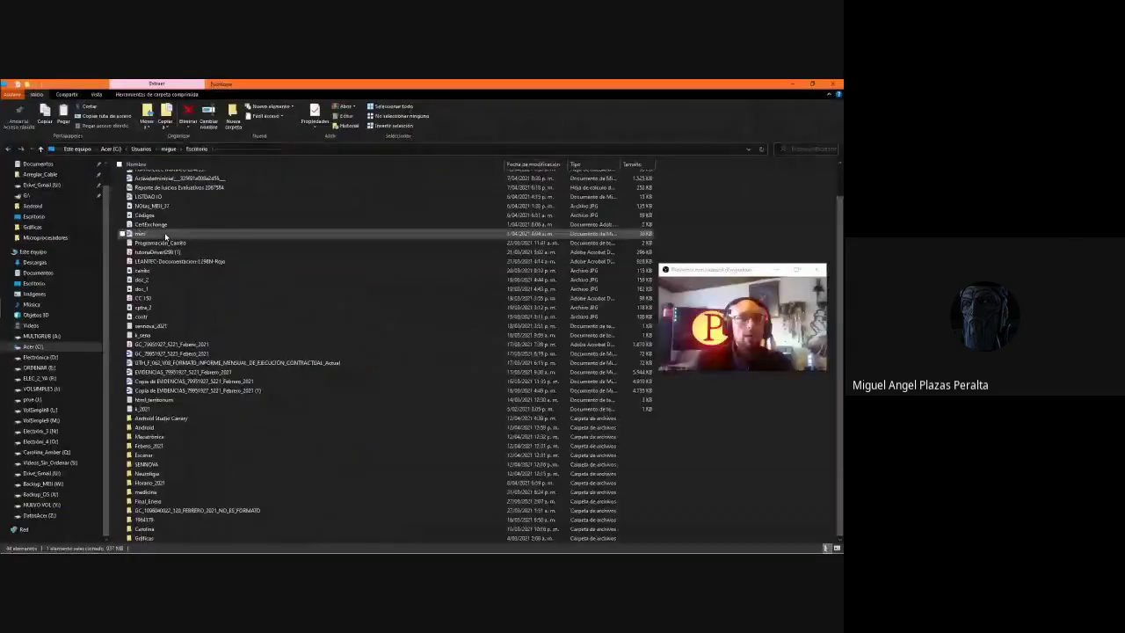
pyautogui.doubleClick(186, 418)
pyautogui.hotkey('ctrl', 'v')
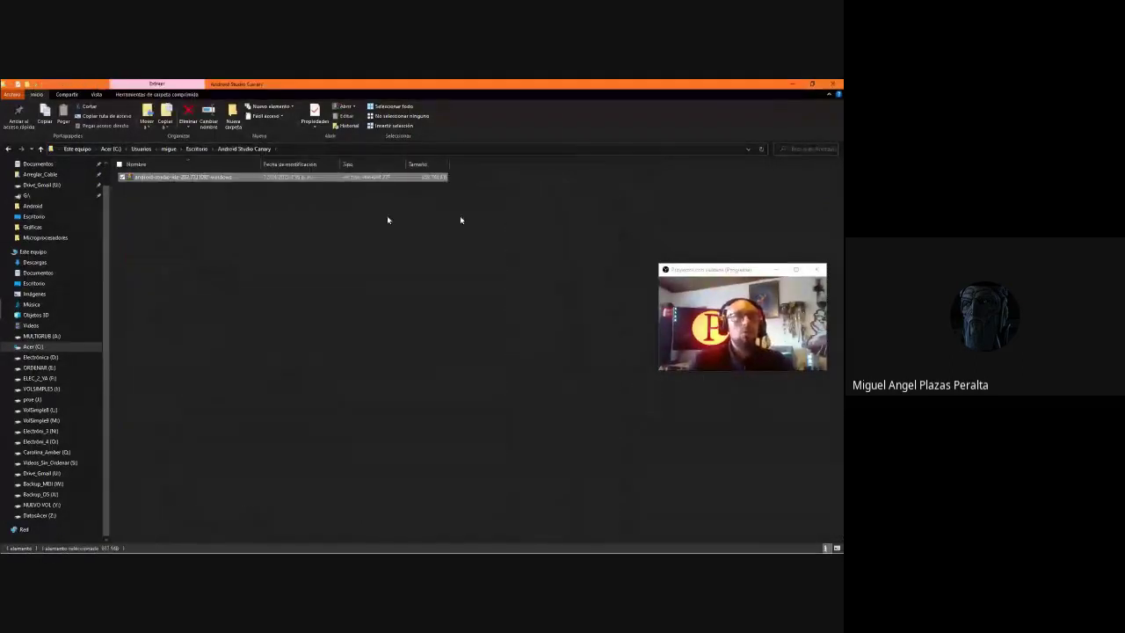
# Extract the Android Studio archive directly into the current folder with WinRAR
pyautogui.rightClick(149, 181)
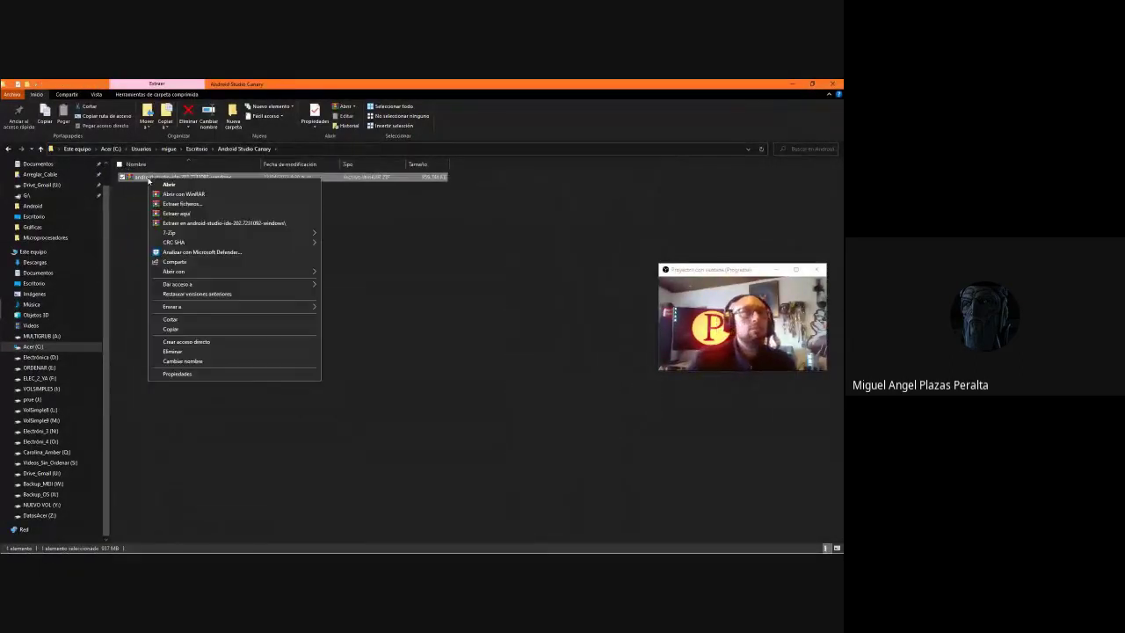
pyautogui.click(197, 213)
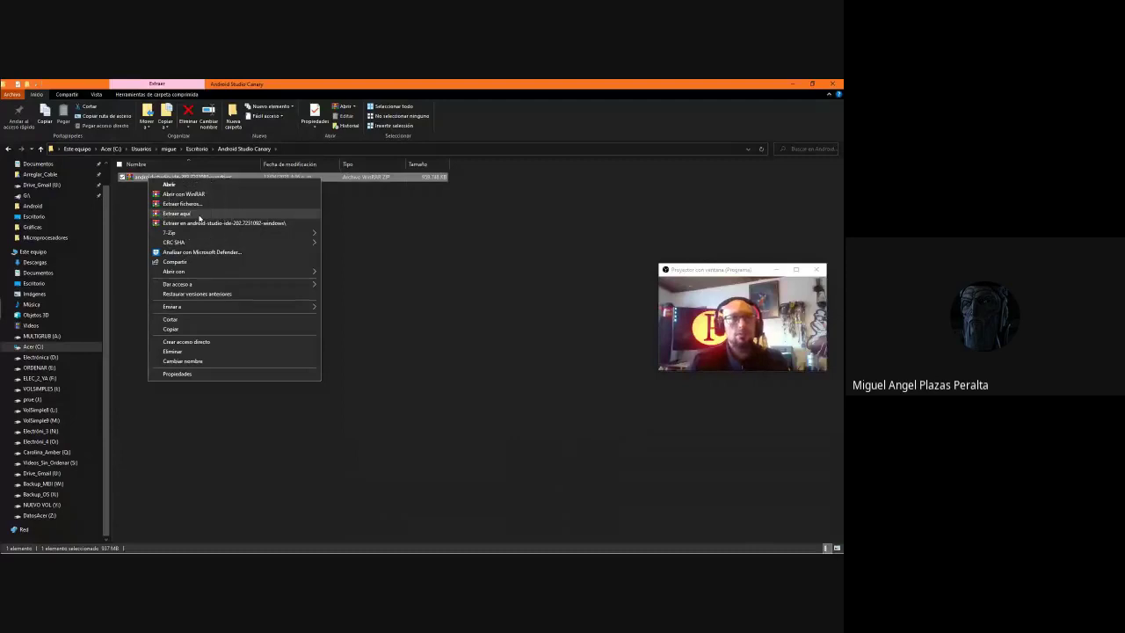
pyautogui.click(196, 215)
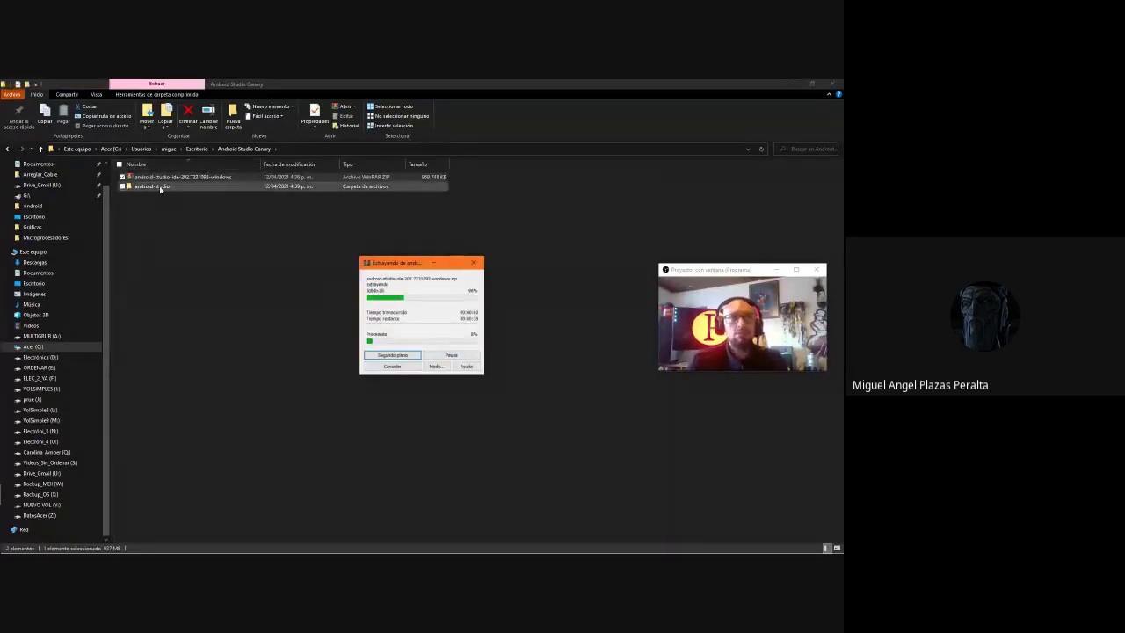
pyautogui.click(159, 186)
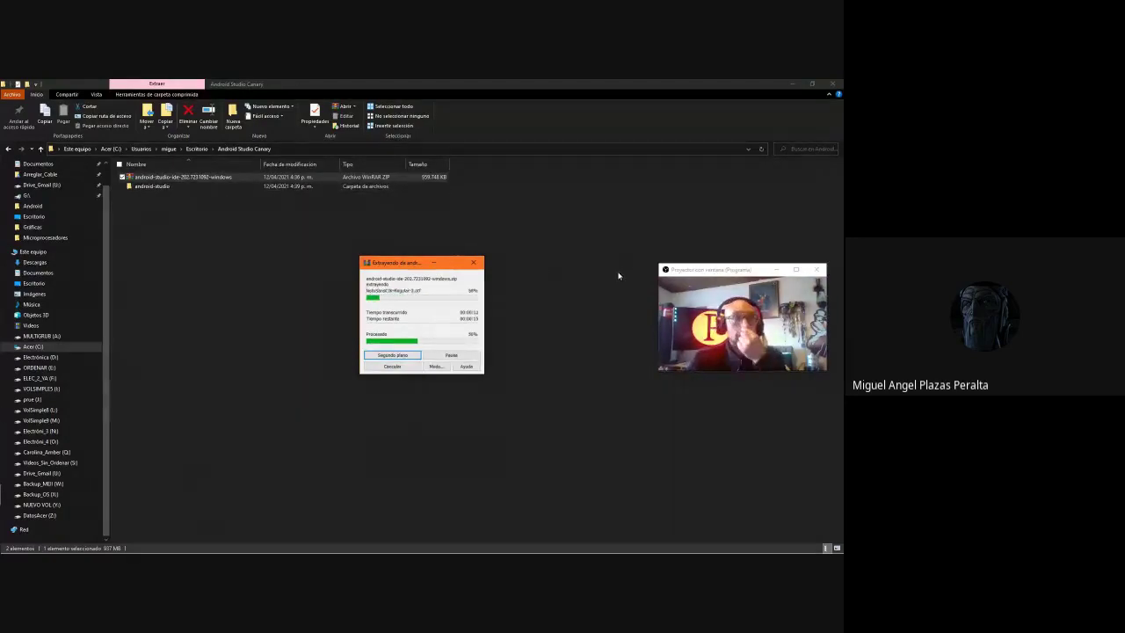
pyautogui.click(264, 295)
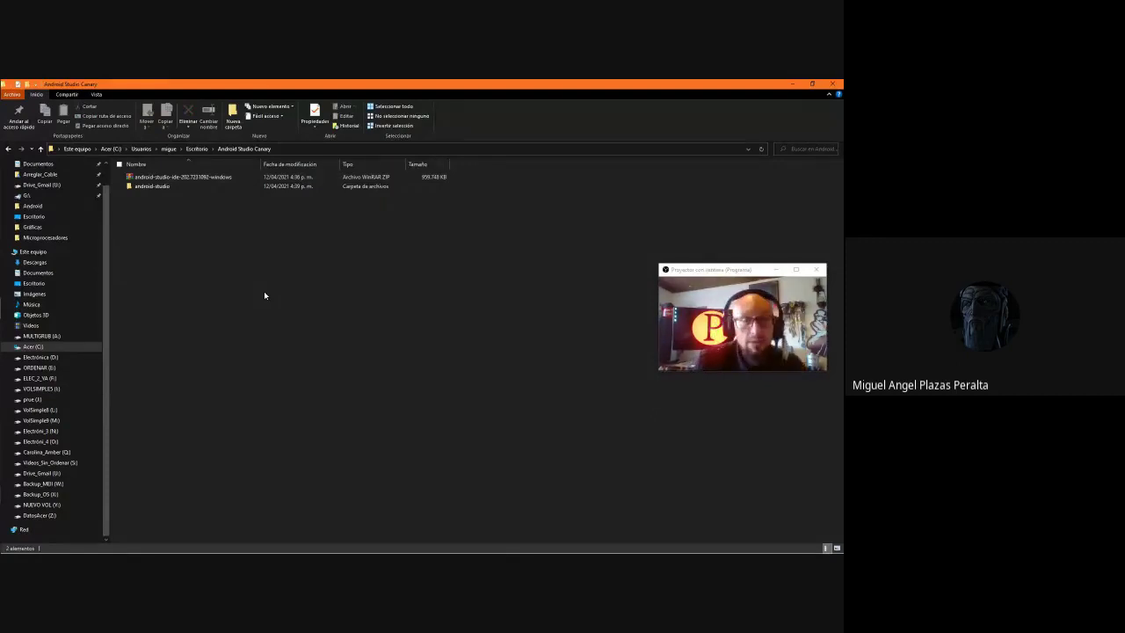
# Open This PC in a second File Explorer window and arrange it side by side with the Android Studio Canary window
pyautogui.press('super+Left')
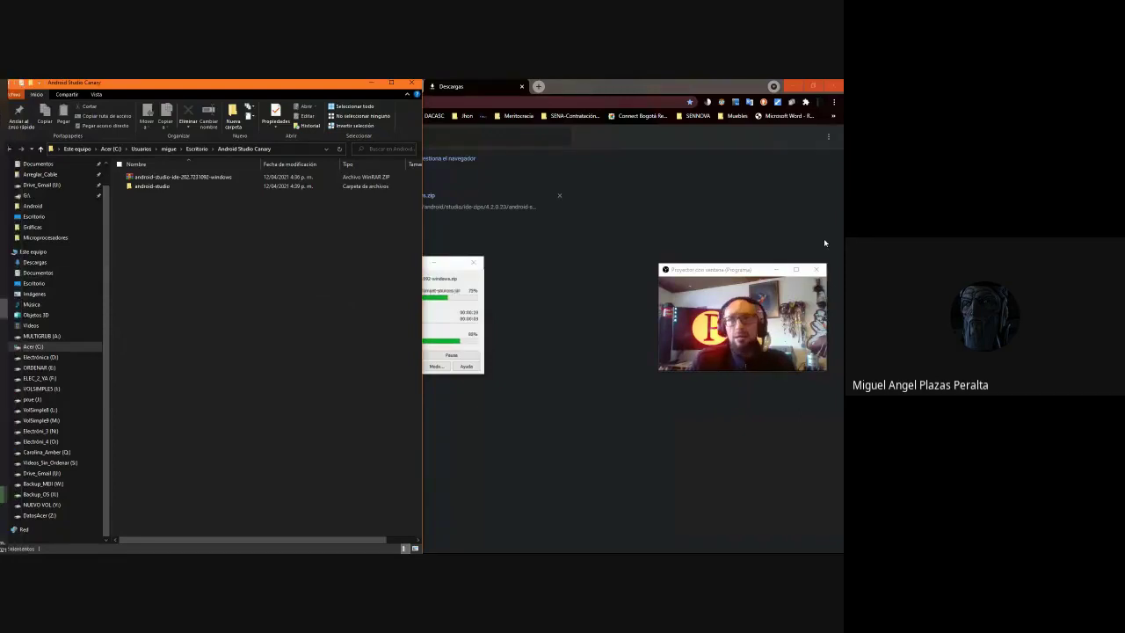
pyautogui.rightClick(33, 255)
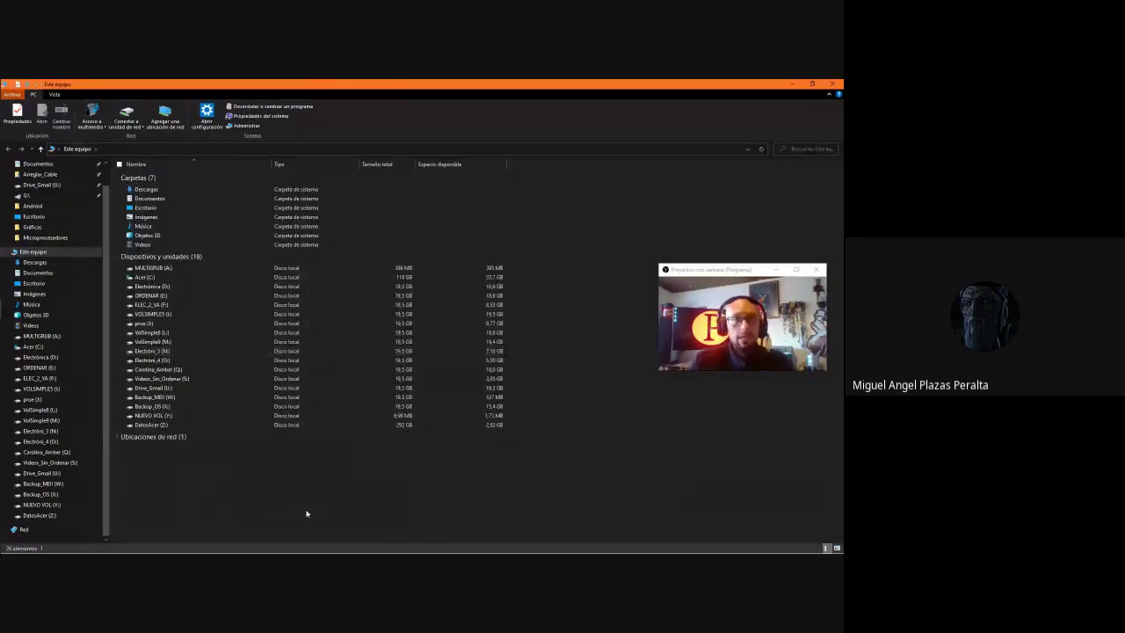
pyautogui.press('super+Right')
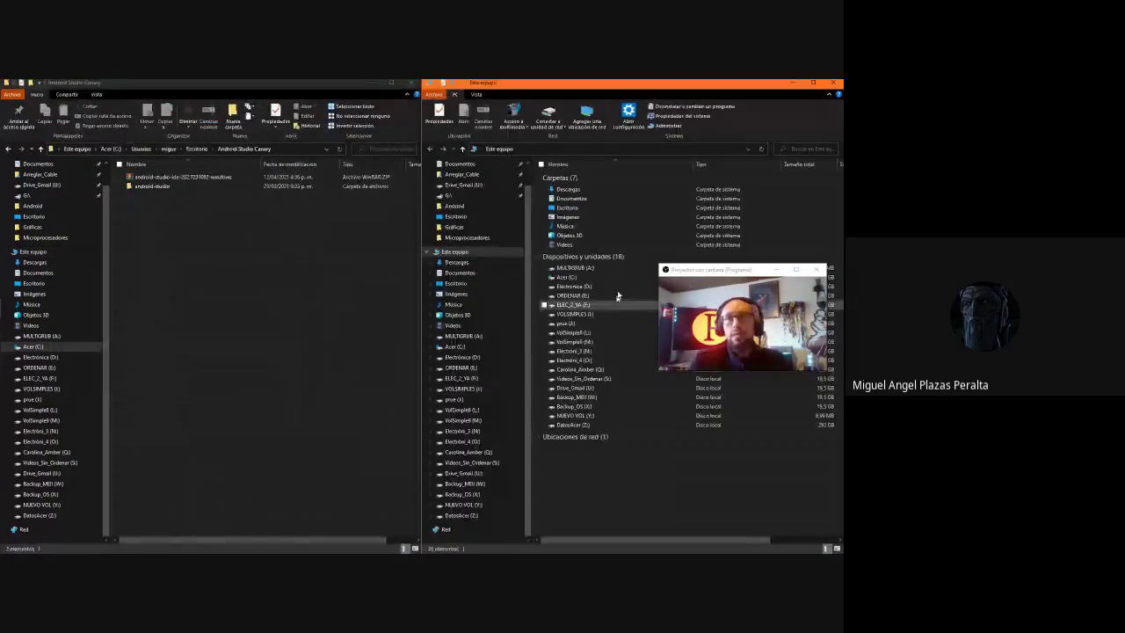
# Move the Android Studio Canary folder from the desktop into Archivos de programa on Acer (C:), granting administrator permission
pyautogui.doubleClick(578, 278)
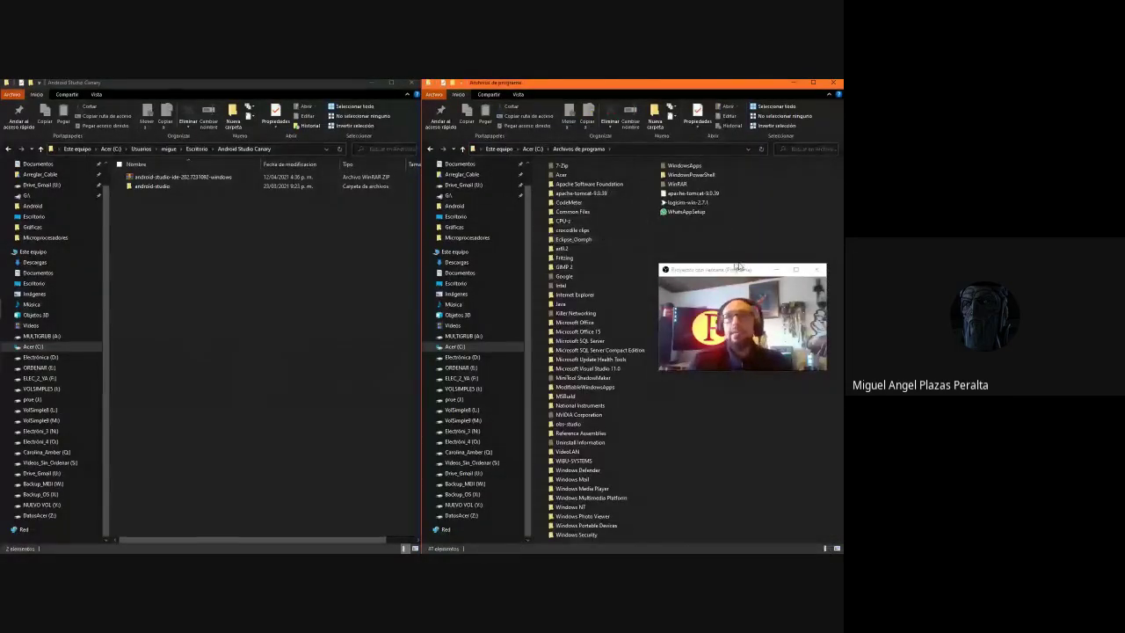
pyautogui.moveTo(736, 271); pyautogui.dragTo(753, 413)
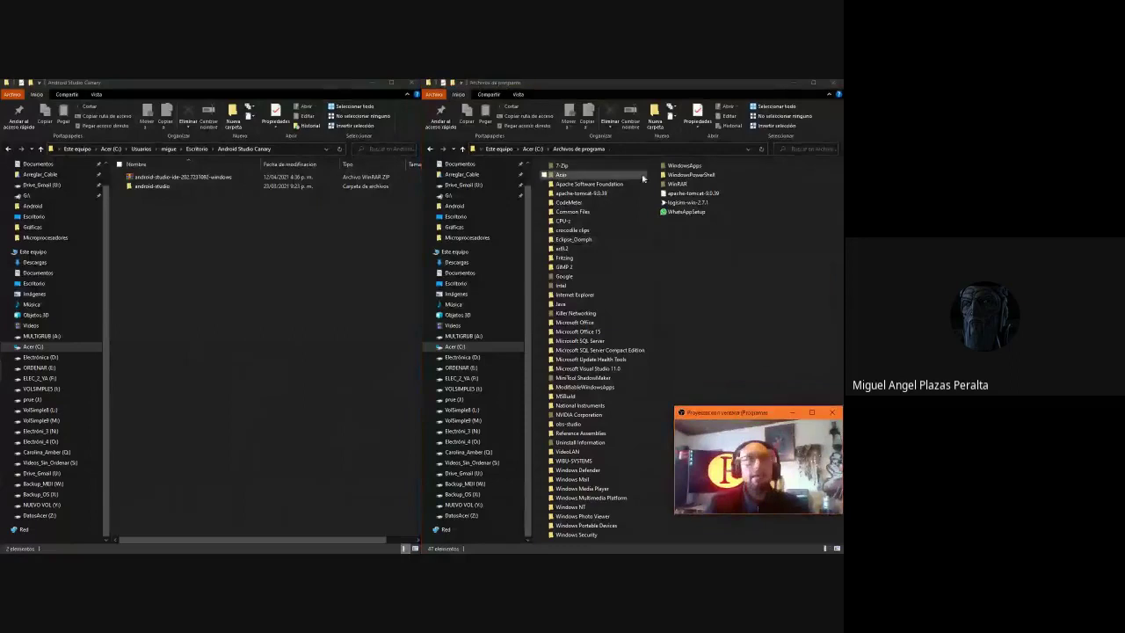
pyautogui.click(210, 82)
pyautogui.click(171, 187)
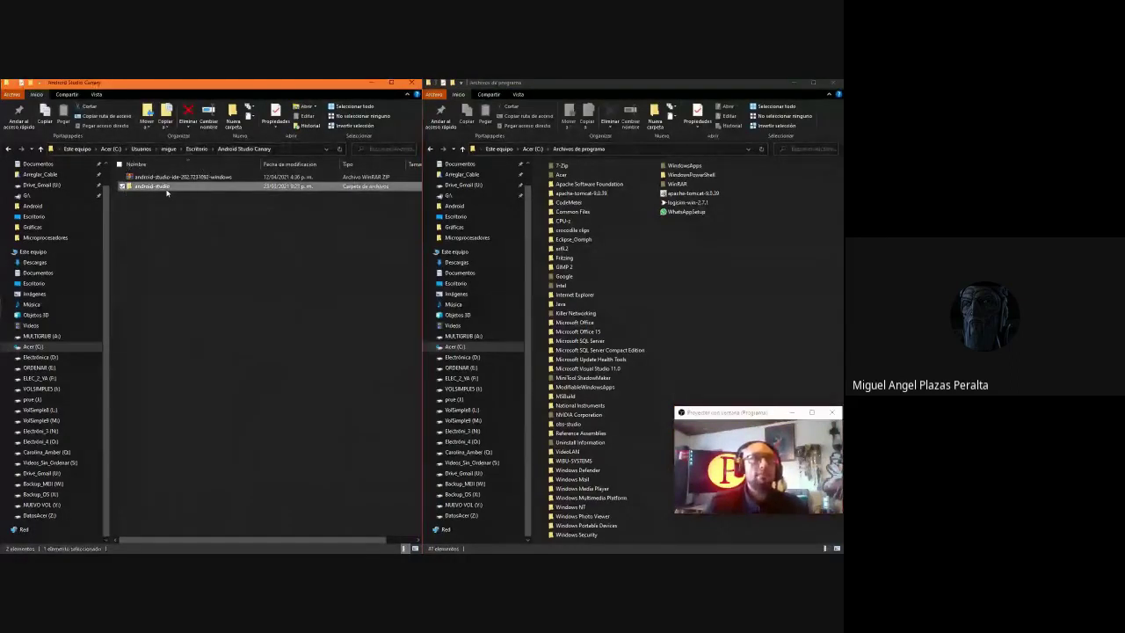
pyautogui.click(247, 149)
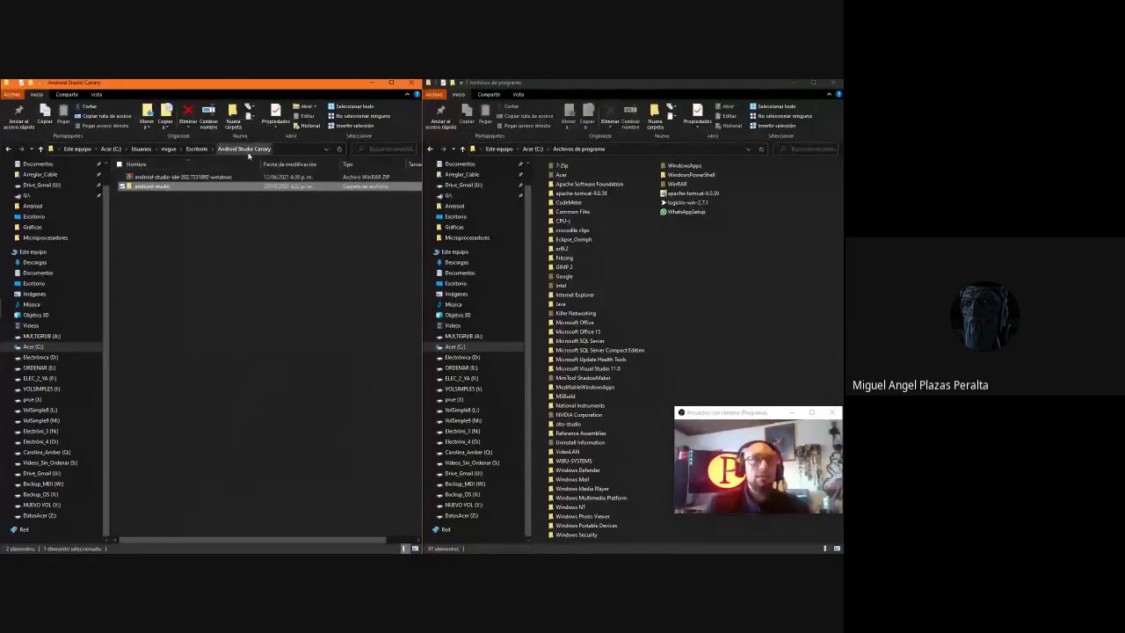
pyautogui.click(198, 148)
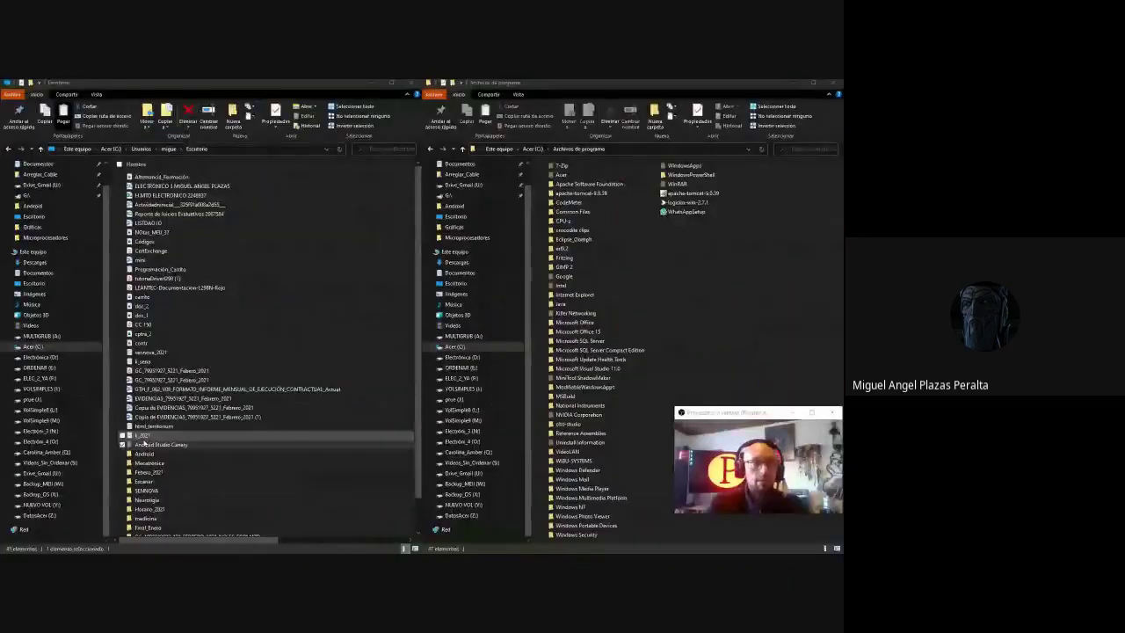
pyautogui.click(147, 454)
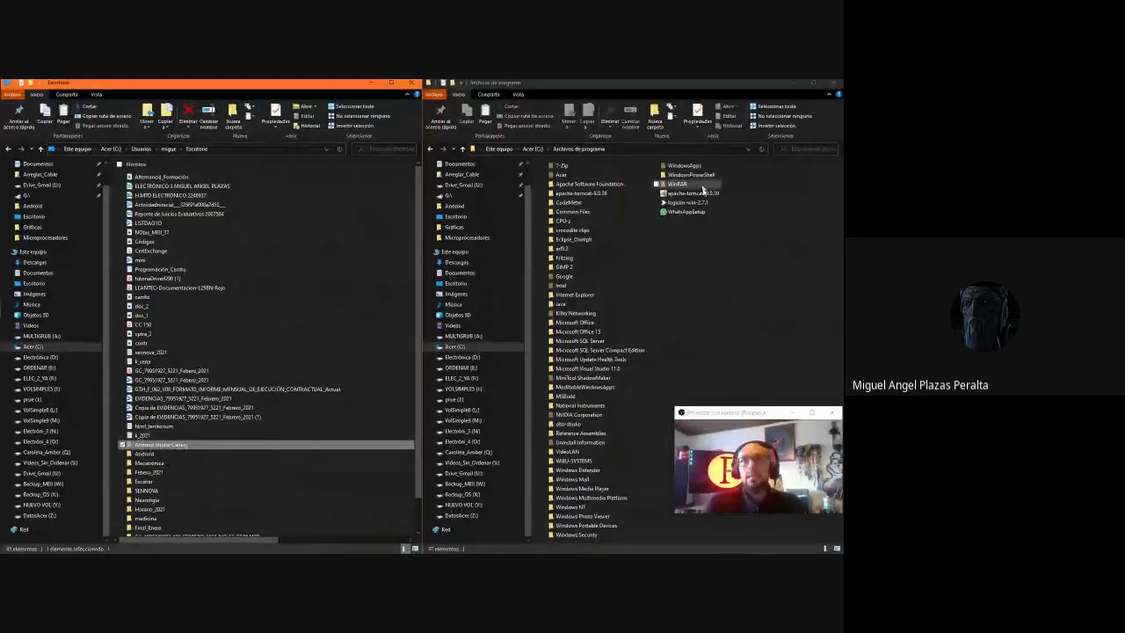
pyautogui.click(727, 235)
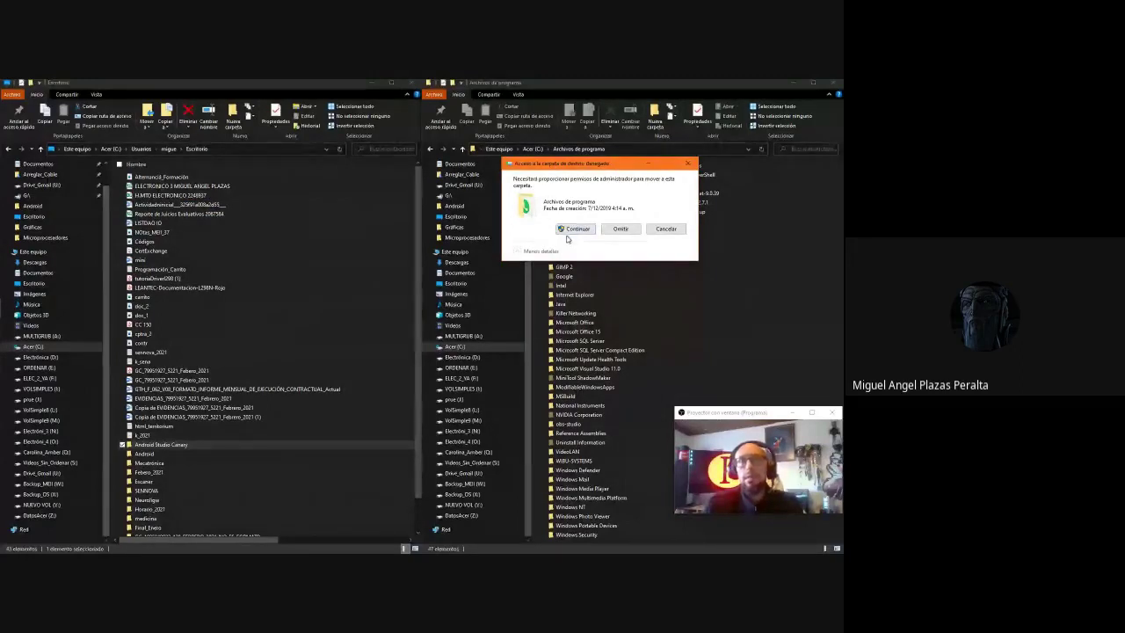
pyautogui.click(573, 229)
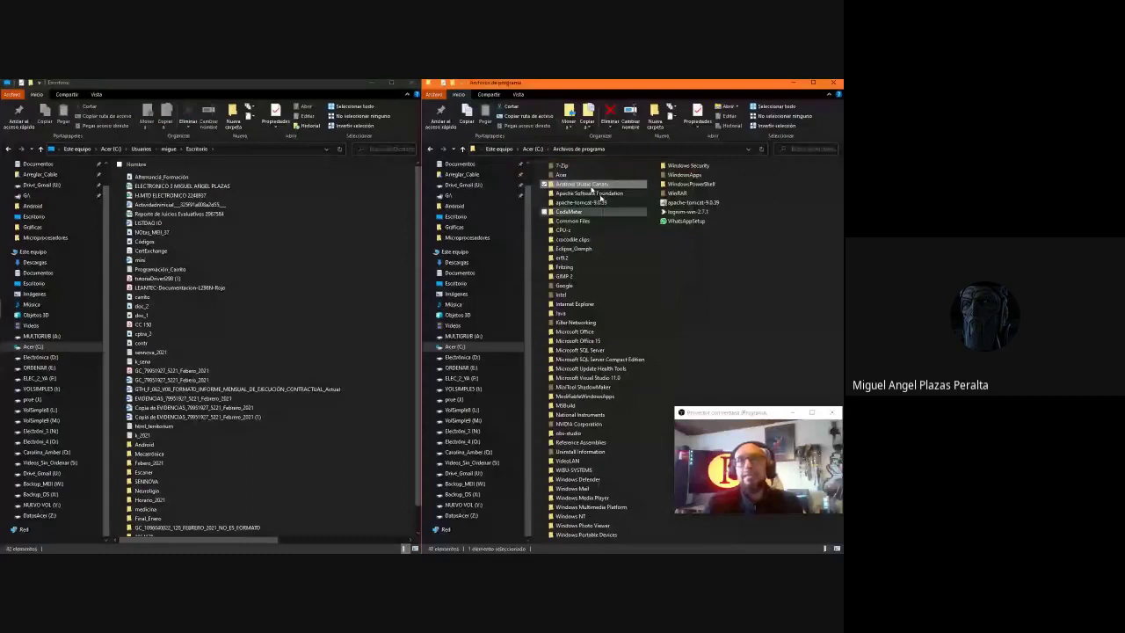
# Close the desktop folder window and maximize the Archivos de programa window with the Android Studio Canary folder selected
pyautogui.click(568, 185)
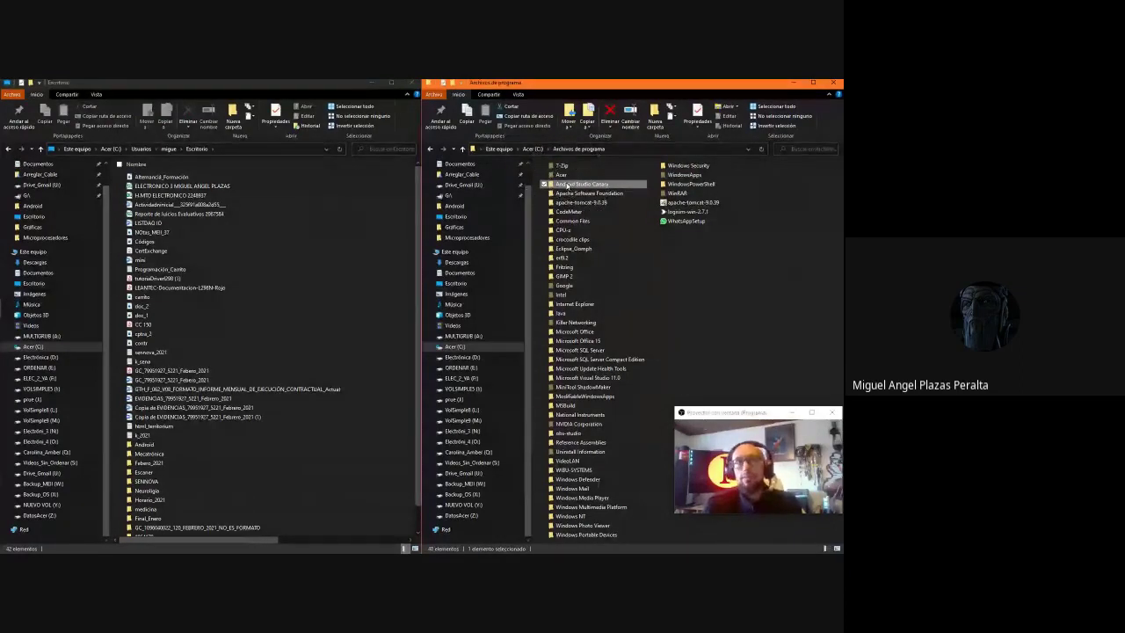
pyautogui.click(411, 81)
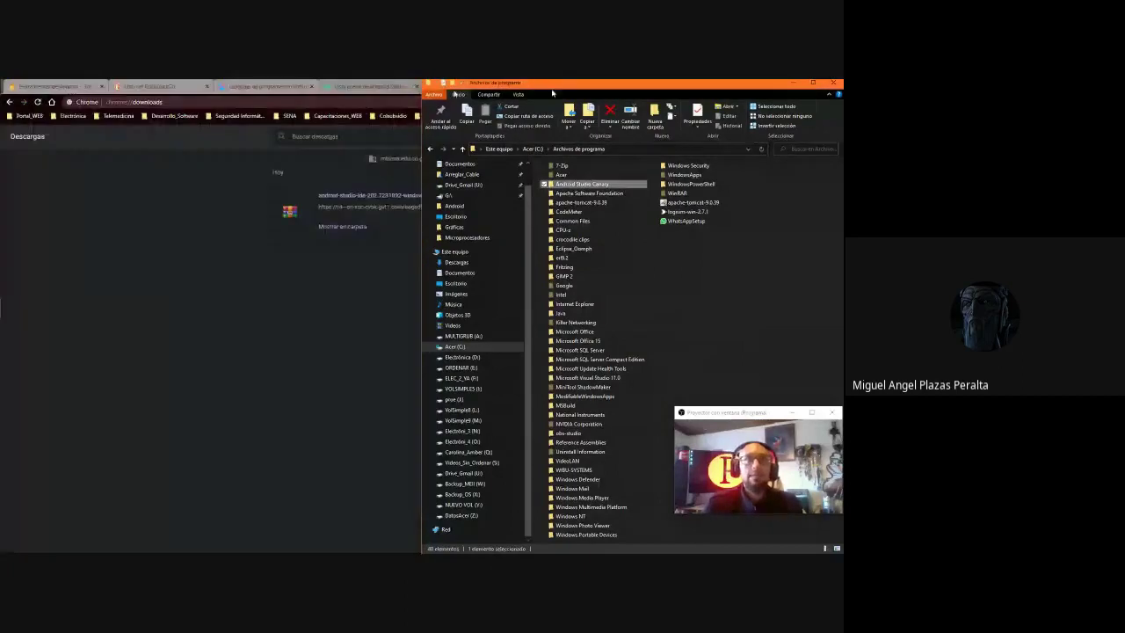
pyautogui.click(817, 82)
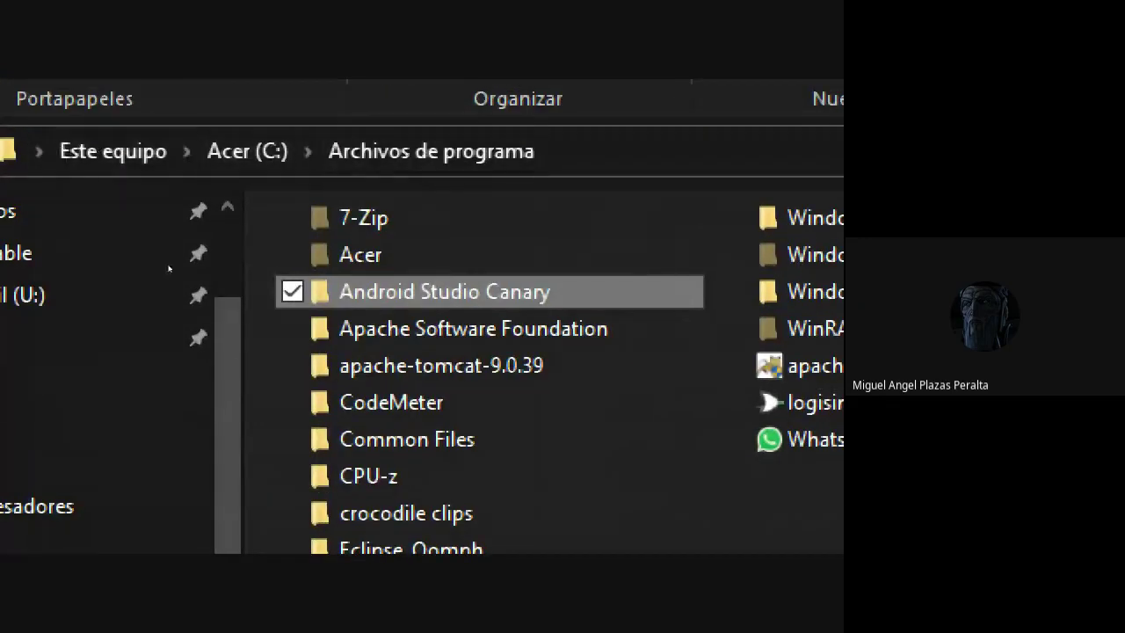
# Open the bin folder of android-studio inside the Android Studio Canary folder
pyautogui.doubleClick(470, 284)
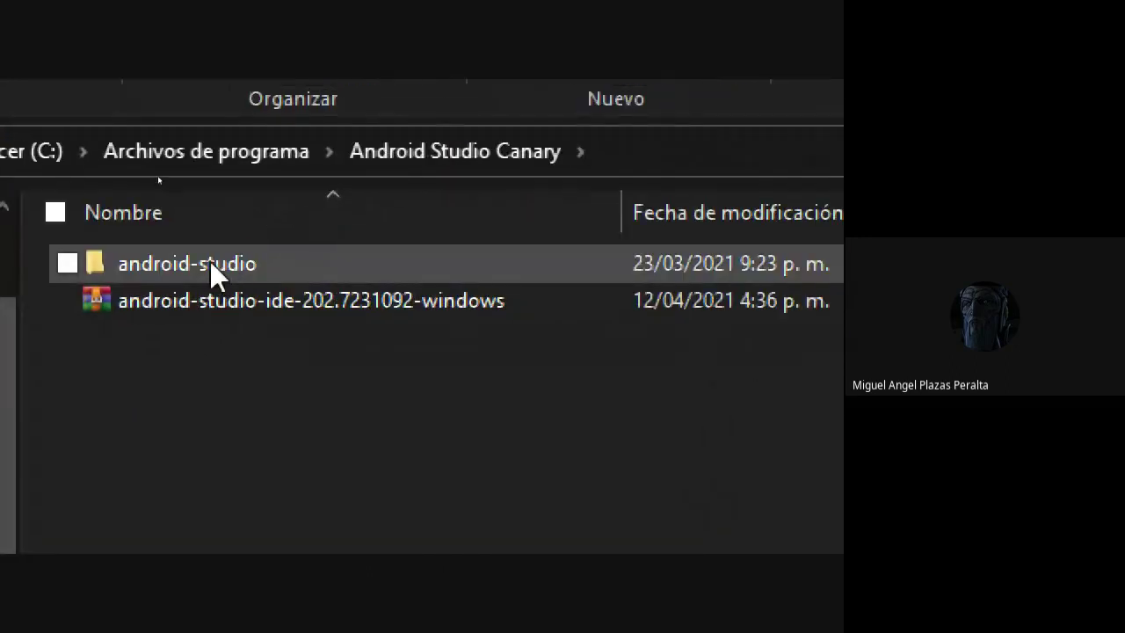
pyautogui.click(123, 266)
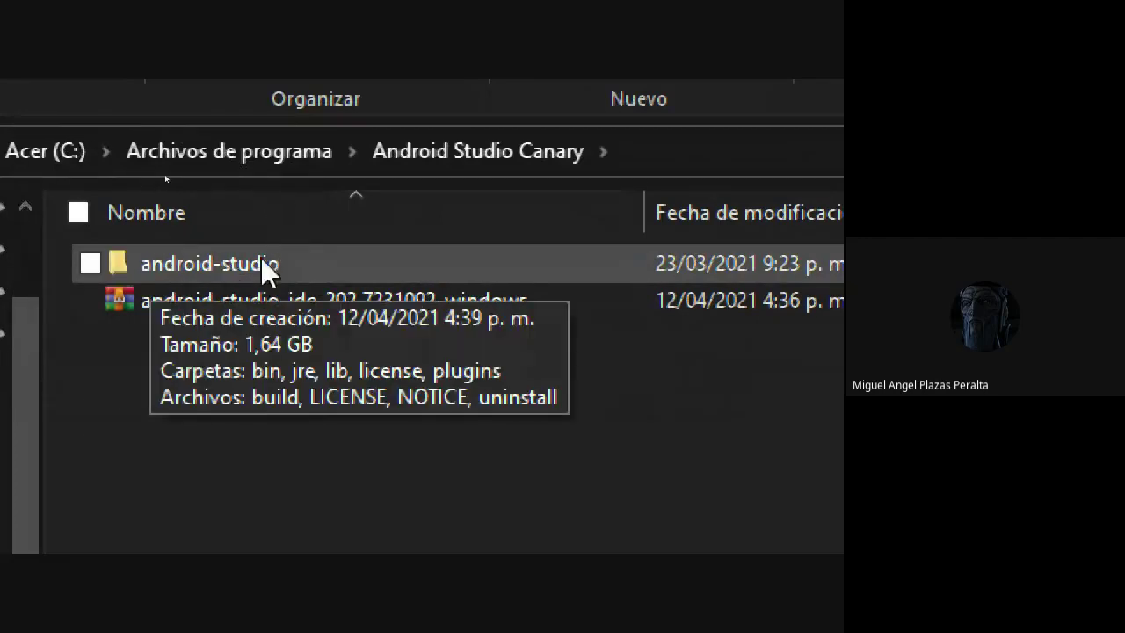
pyautogui.click(209, 242)
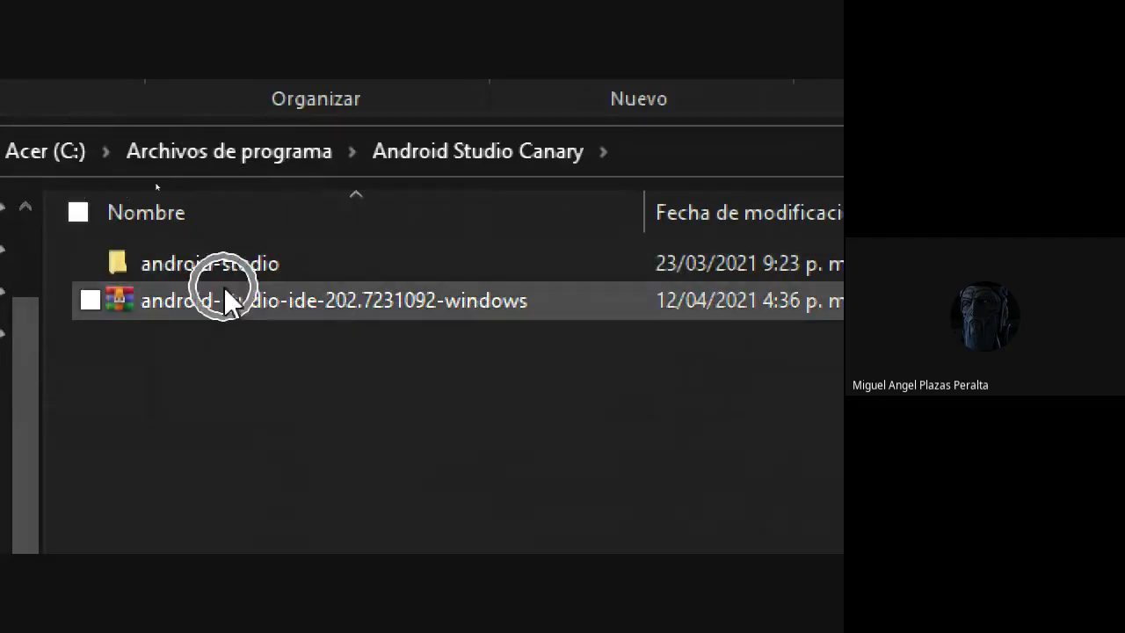
pyautogui.doubleClick(232, 263)
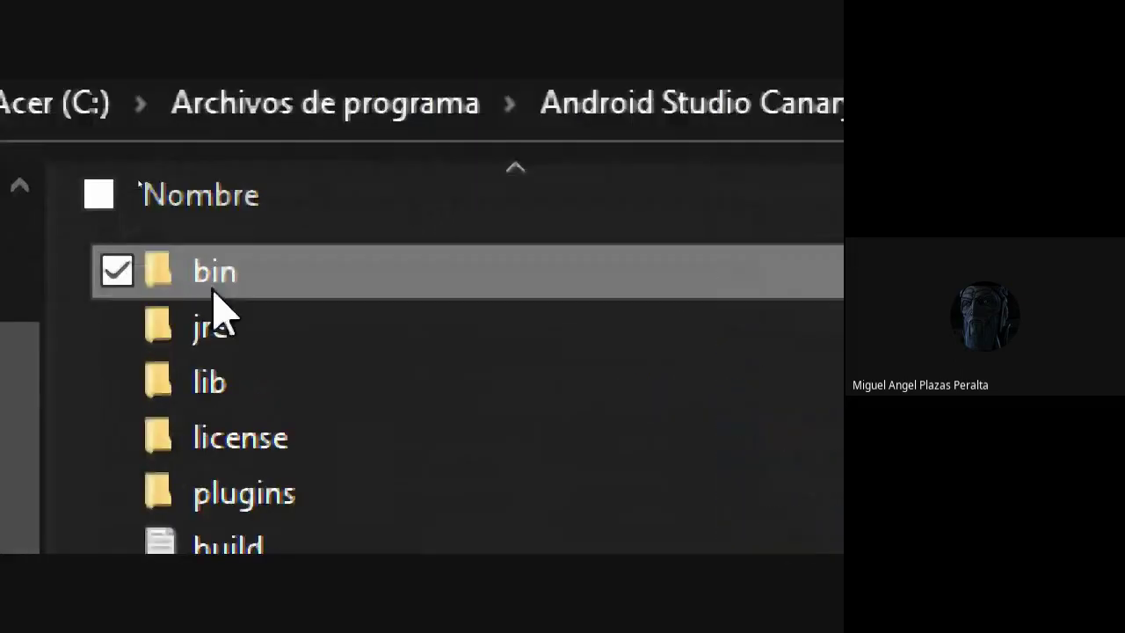
pyautogui.doubleClick(225, 297)
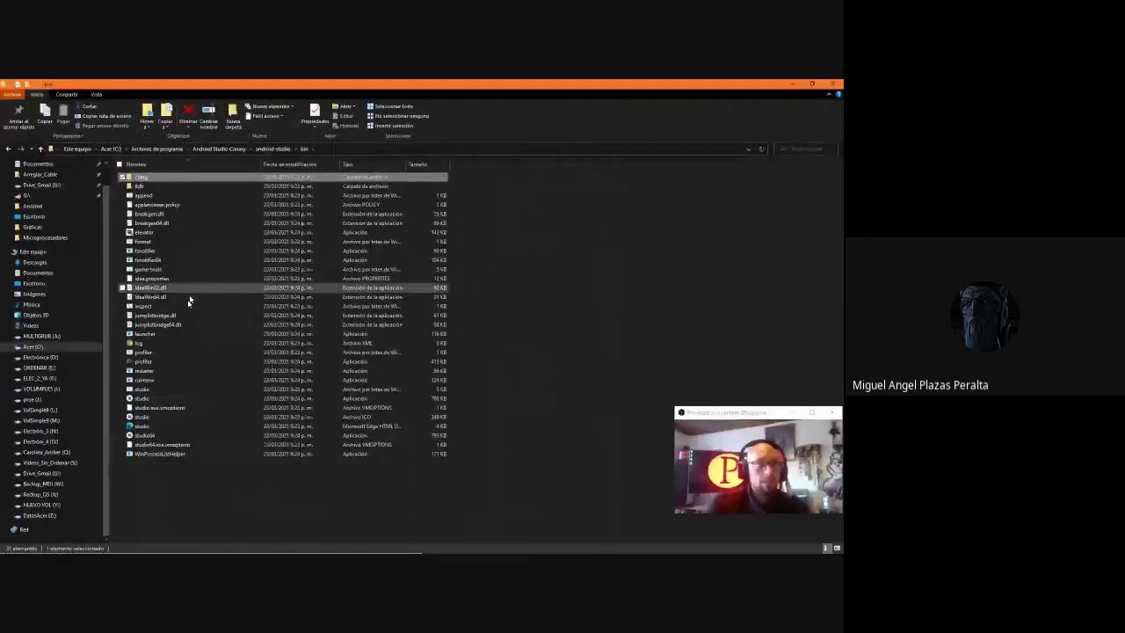
# Sort the bin folder's contents by type and locate the studio and studio64 applications
pyautogui.click(351, 164)
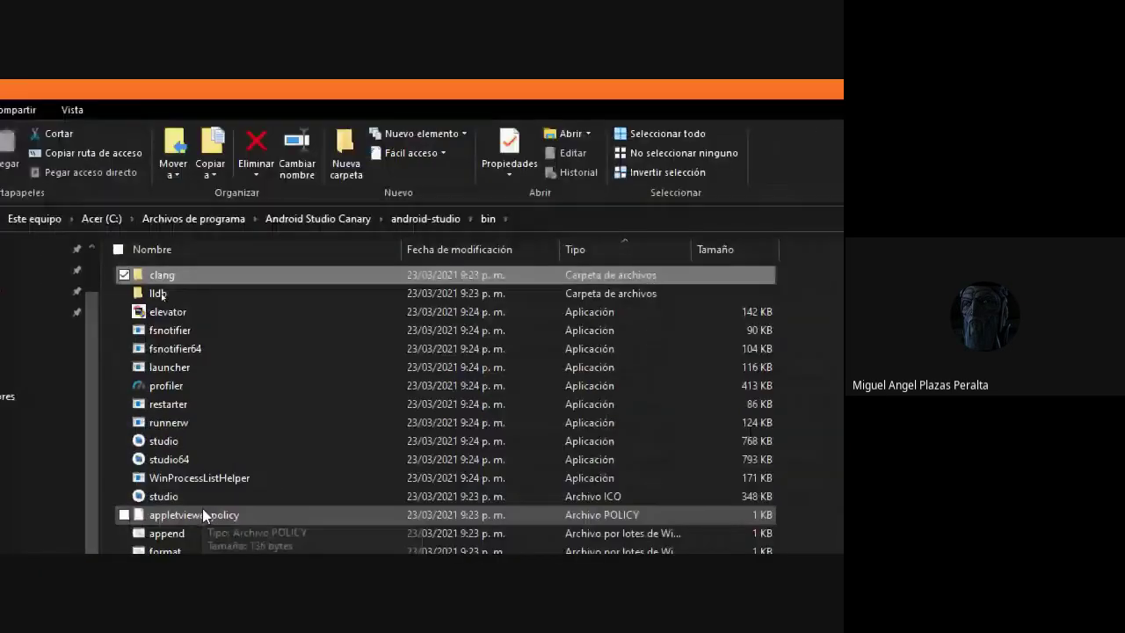
pyautogui.click(594, 445)
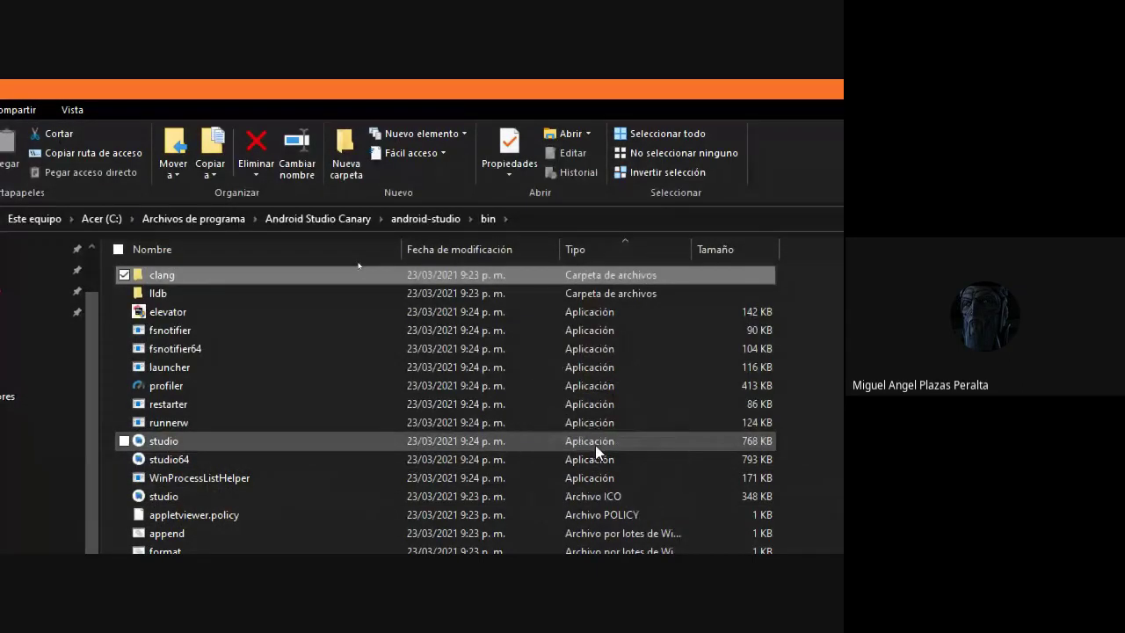
pyautogui.click(597, 457)
pyautogui.click(608, 442)
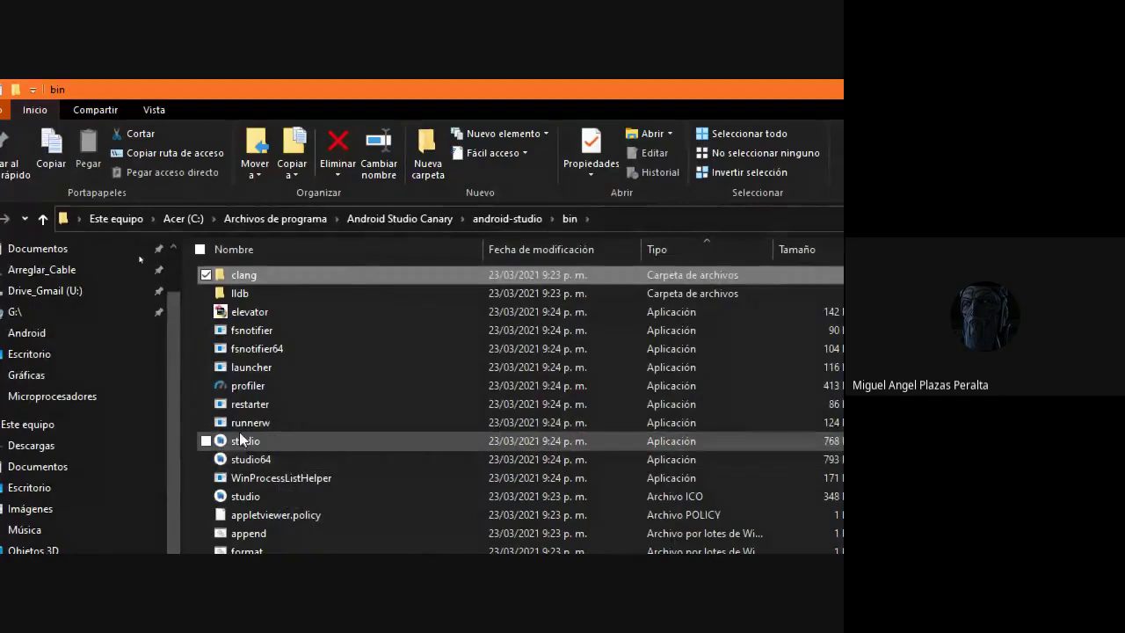
pyautogui.press('ctrl')
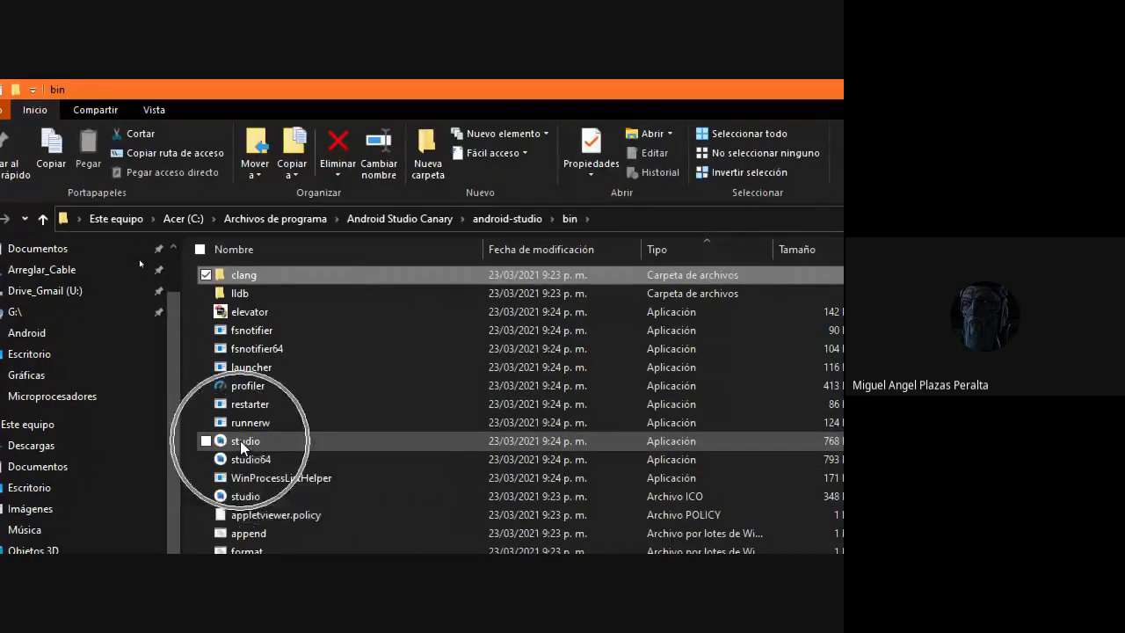
pyautogui.press('ctrl')
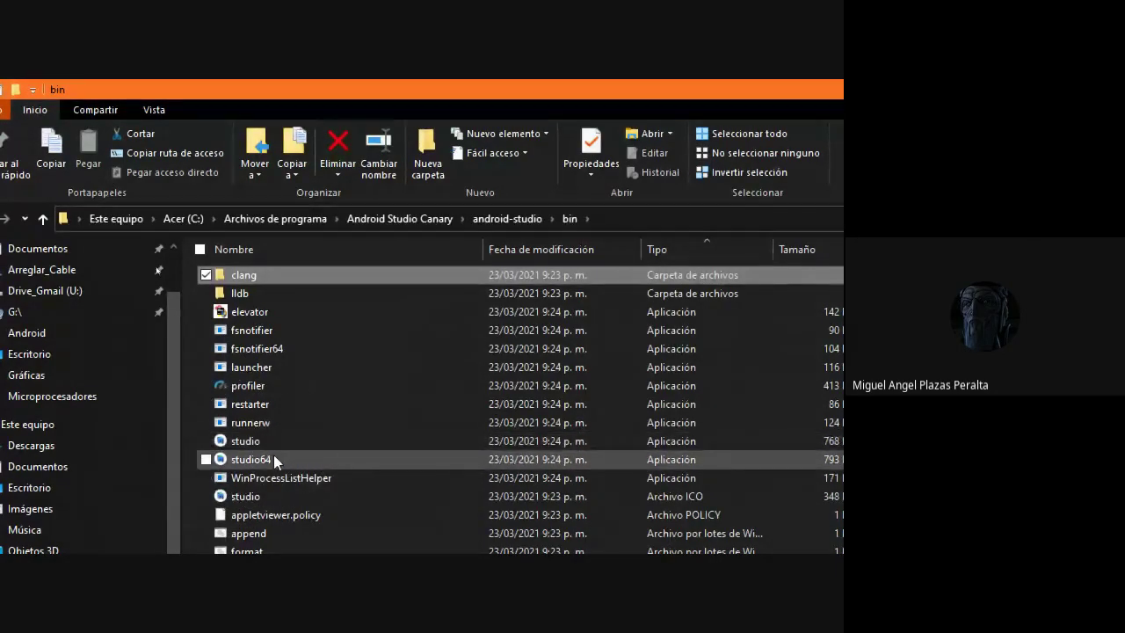
pyautogui.press('ctrl')
pyautogui.press('ctrl')
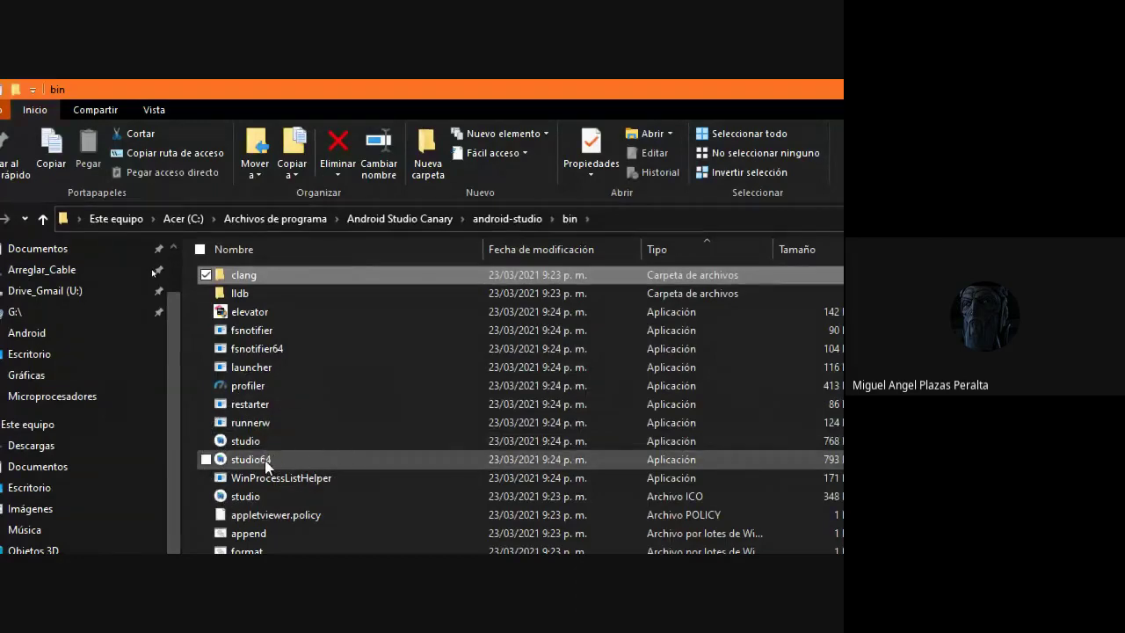
# Launch the studio64 application and minimize the File Explorer and browser windows to show the desktop
pyautogui.click(261, 460)
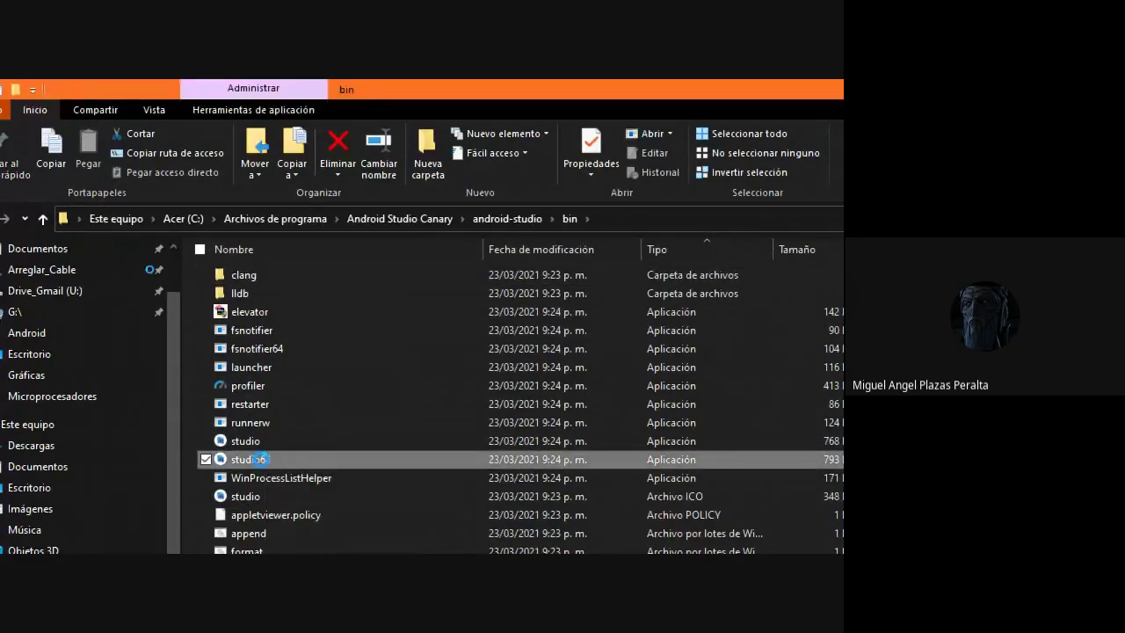
pyautogui.rightClick(261, 459)
pyautogui.click(325, 486)
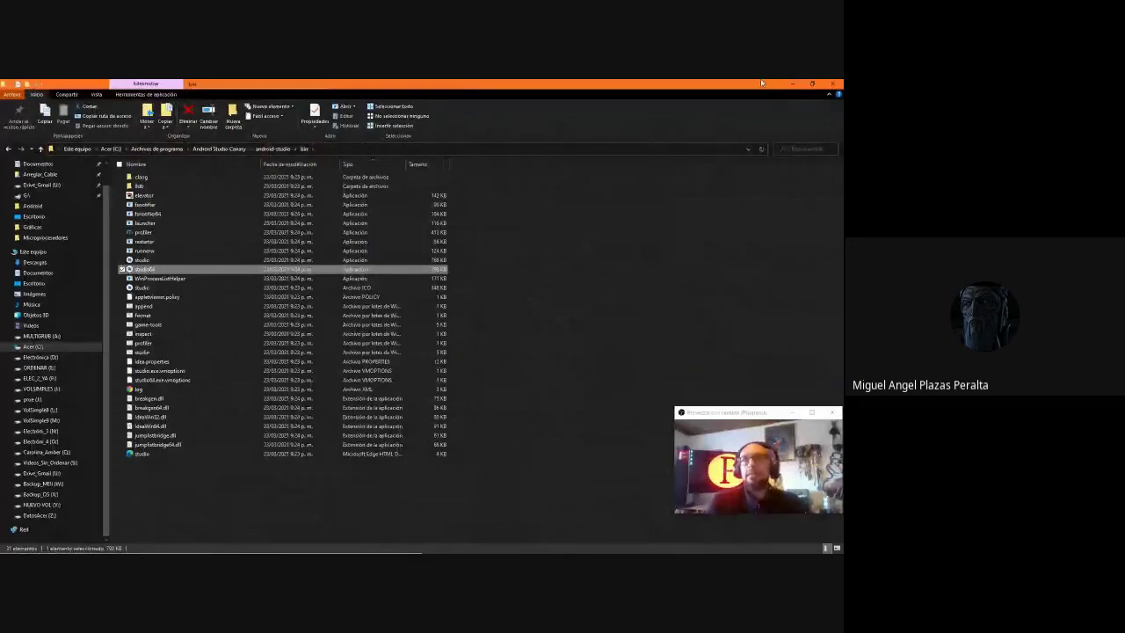
pyautogui.click(789, 84)
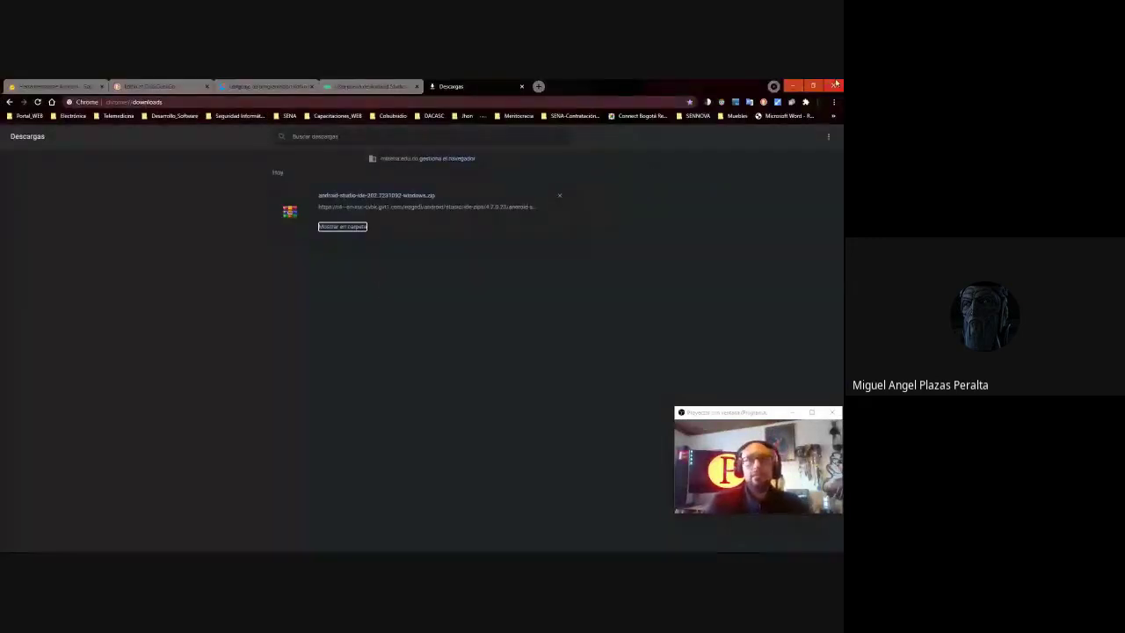
pyautogui.click(793, 85)
pyautogui.click(793, 85)
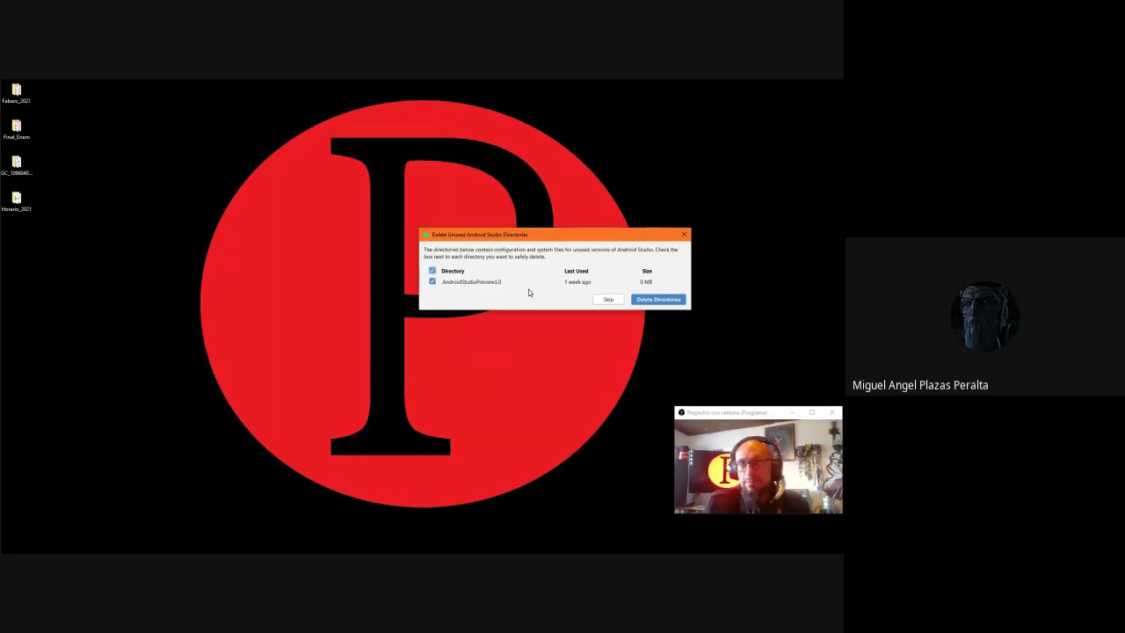
# Delete the listed unused Android Studio Preview directory containing old configuration and system files
pyautogui.click(640, 300)
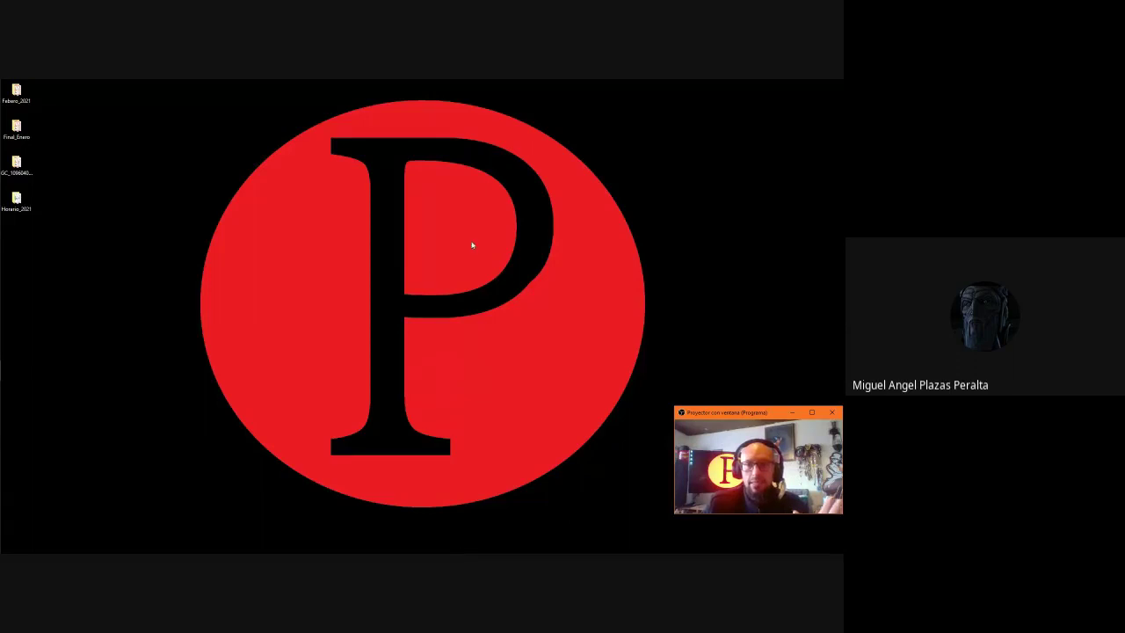
pyautogui.click(354, 352)
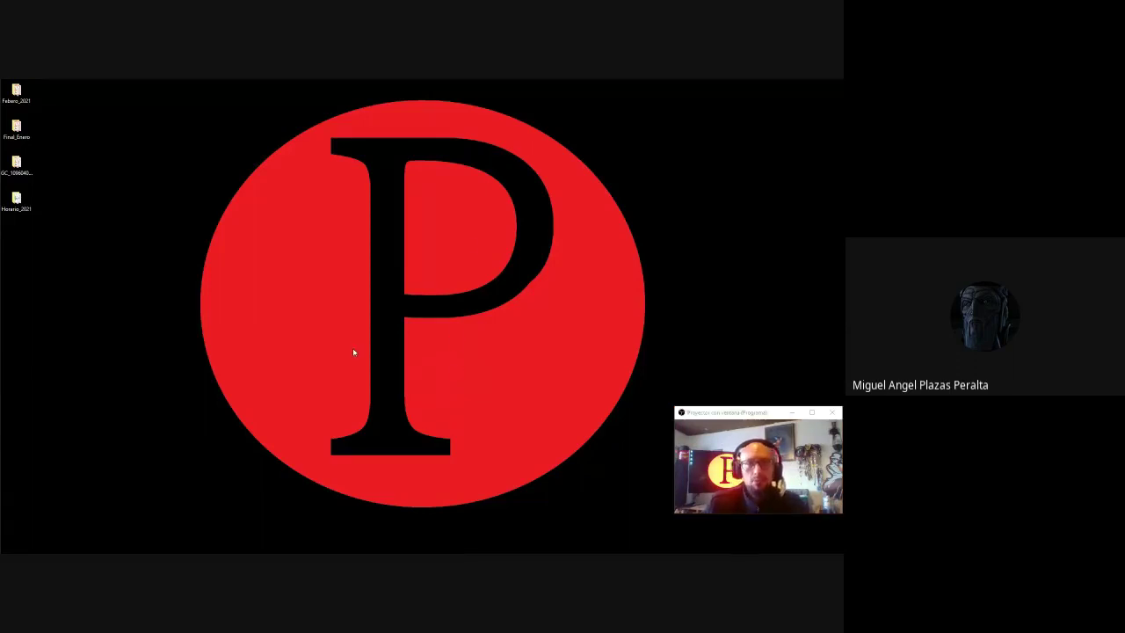